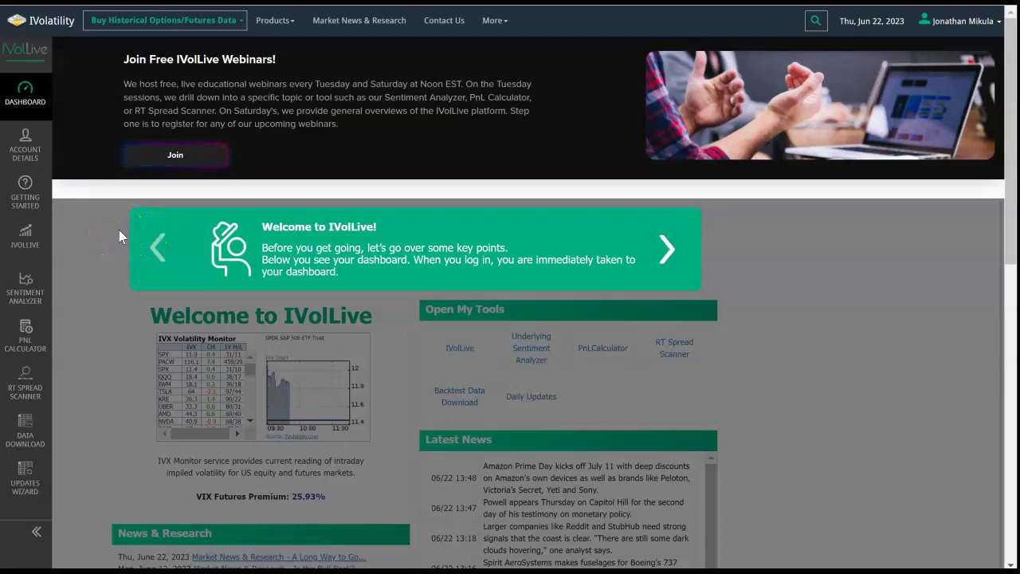
- Advance the welcome tour through all its slides and close it on the last one
click(95, 199)
click(667, 255)
click(667, 255)
click(668, 255)
click(667, 255)
click(667, 255)
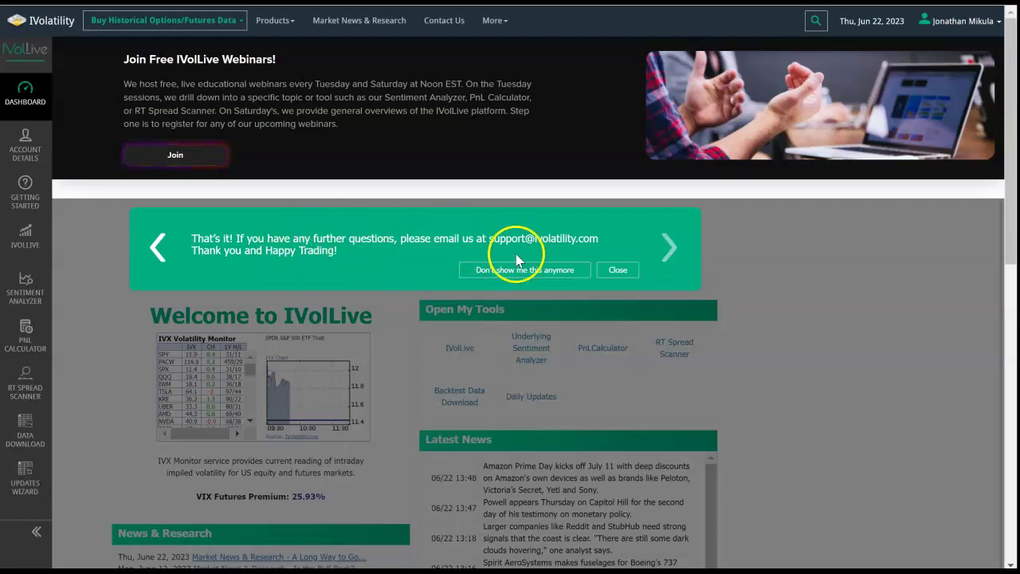
click(619, 272)
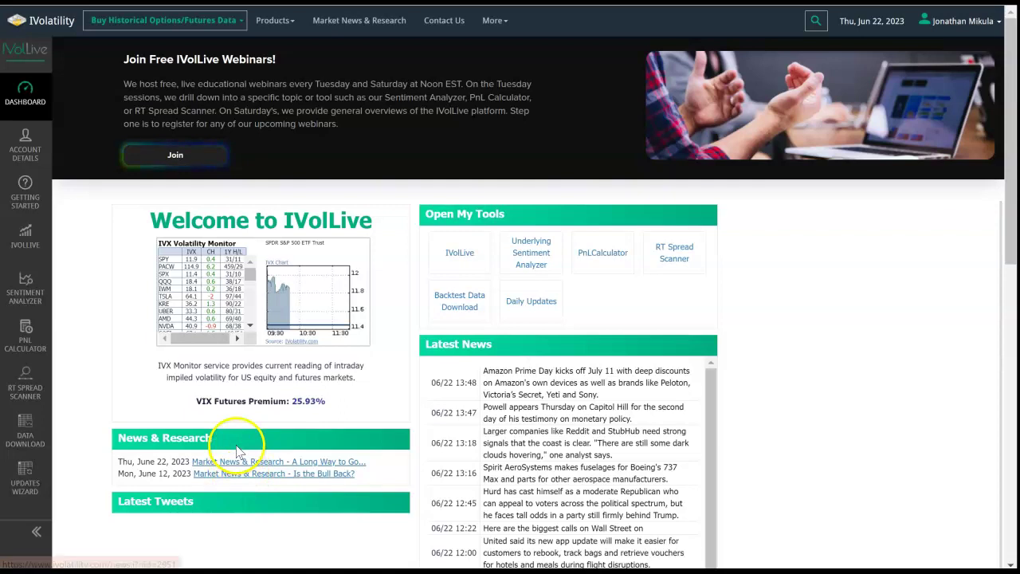
- Open the Stock Monitor, browse the Top stocks, IVX Mean, Historical Range and IVX change rankings, then return to Custom
click(30, 233)
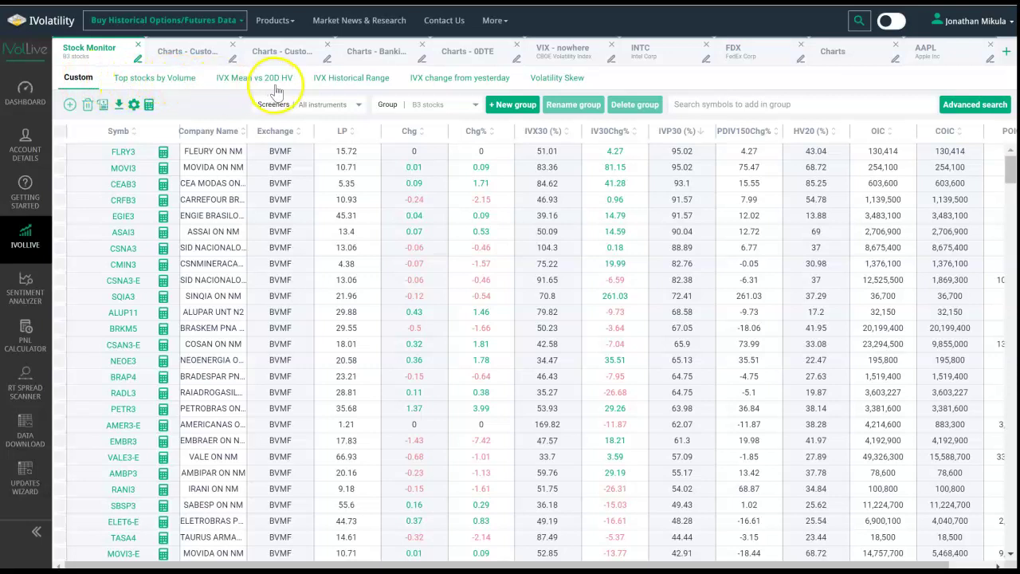
click(176, 88)
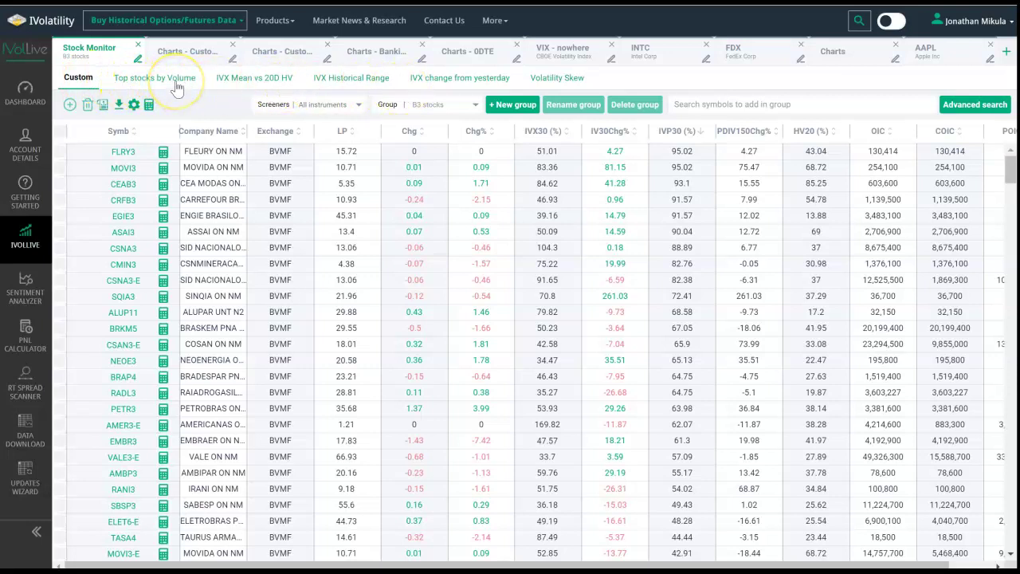
click(251, 82)
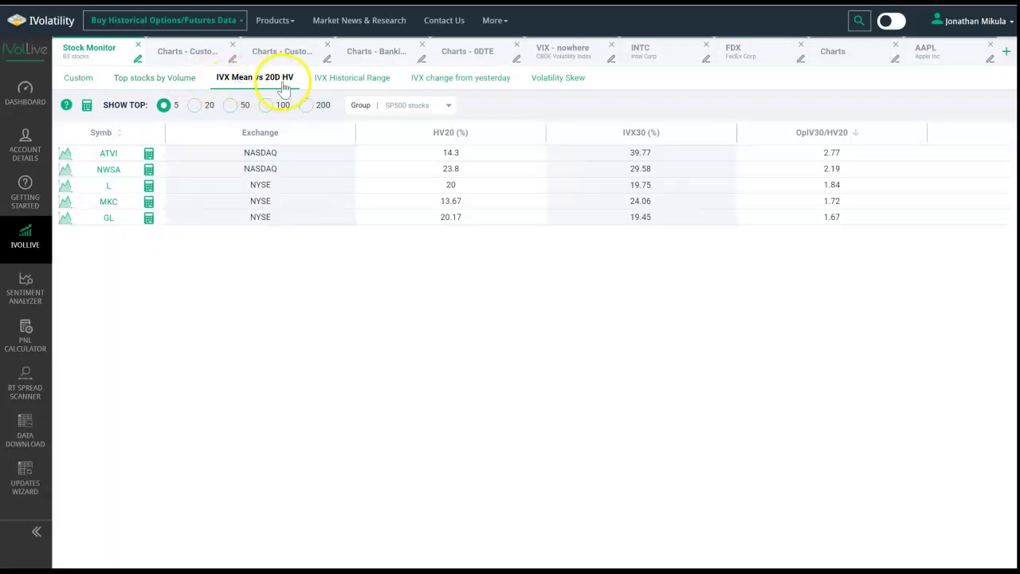
click(351, 83)
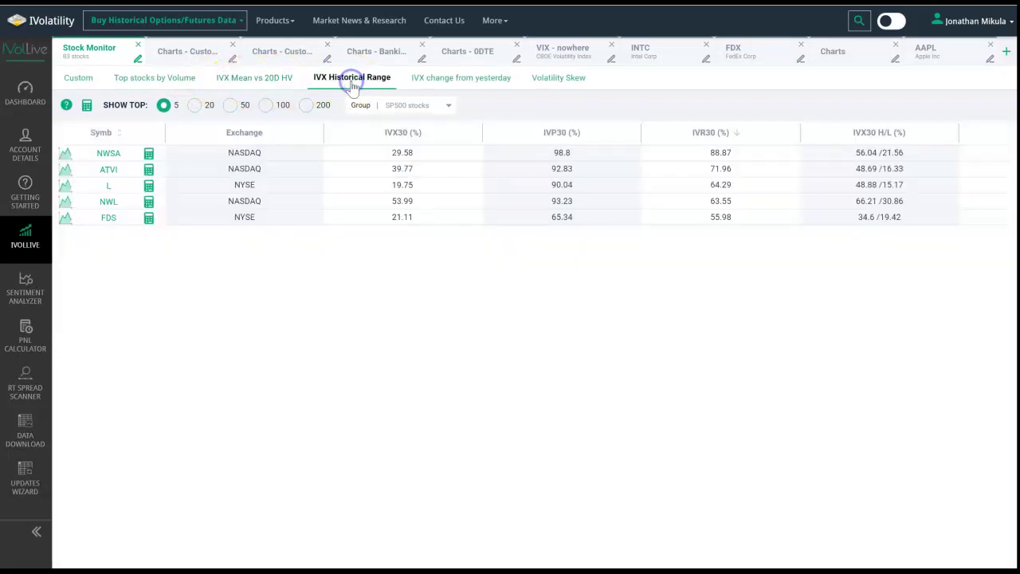
click(463, 88)
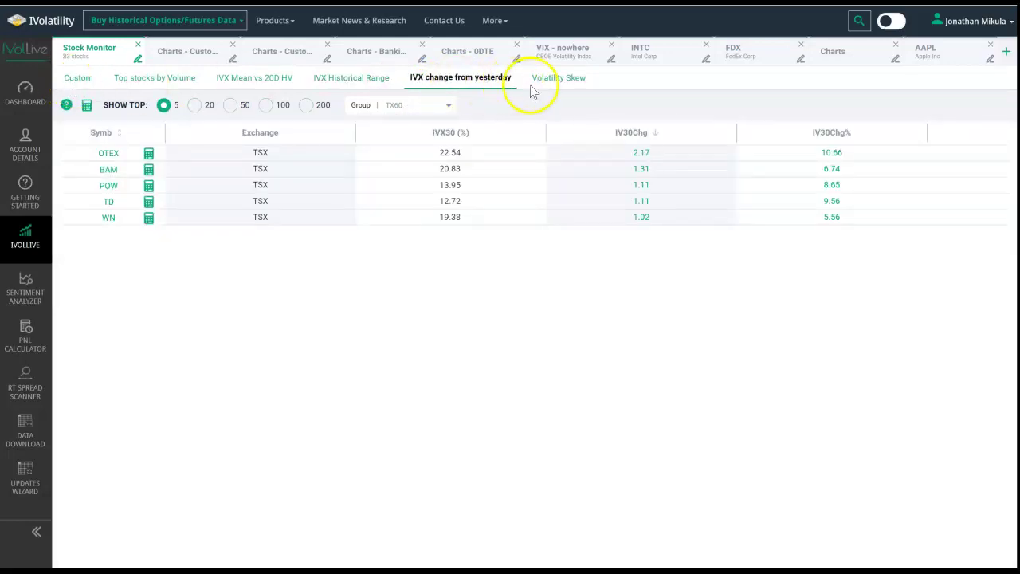
click(76, 78)
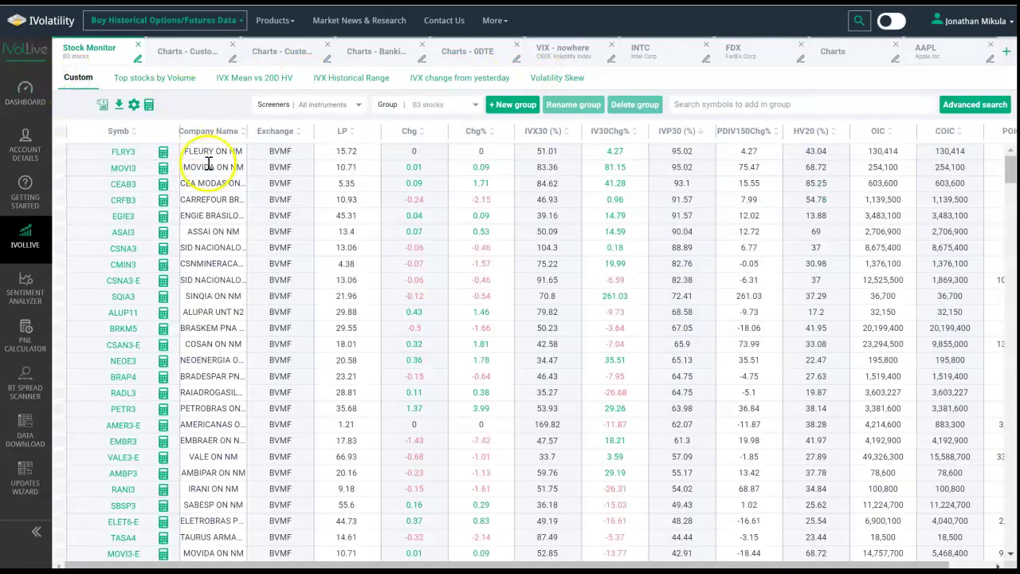
- Open the Group dropdown and scroll through the list of available stock groups
click(82, 101)
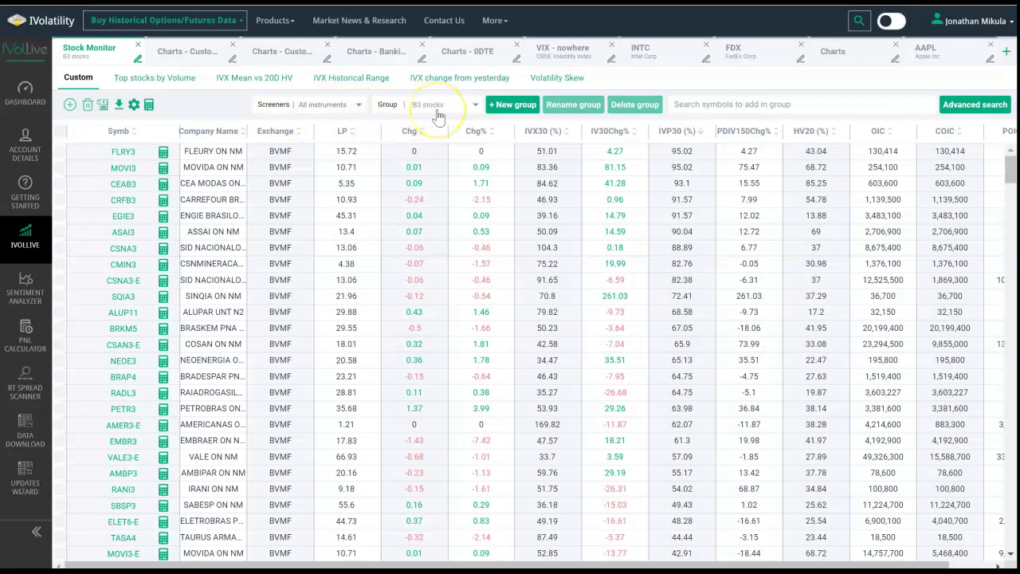
click(437, 109)
scroll(427, 159, down, 5)
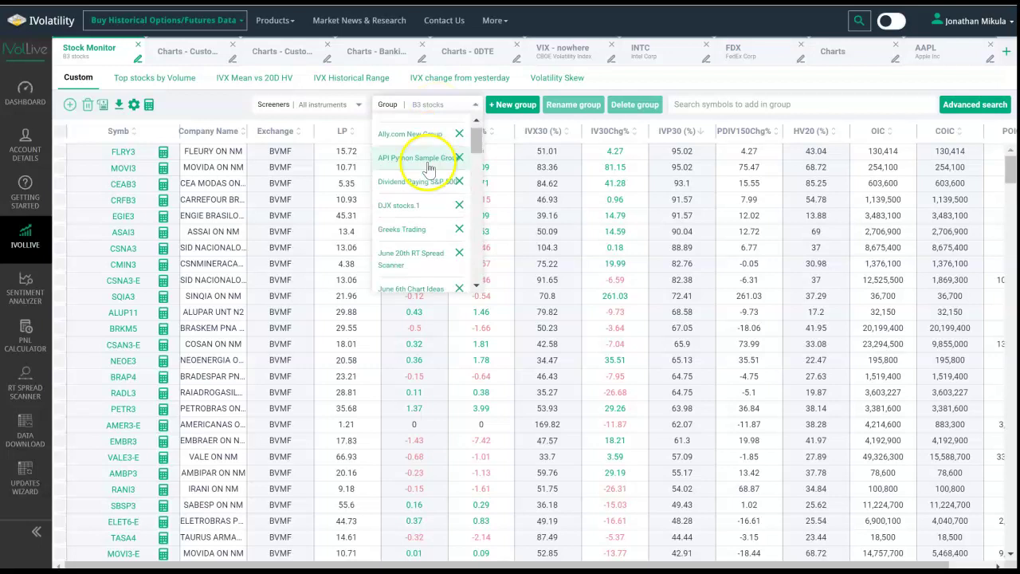
scroll(423, 175, up, 5)
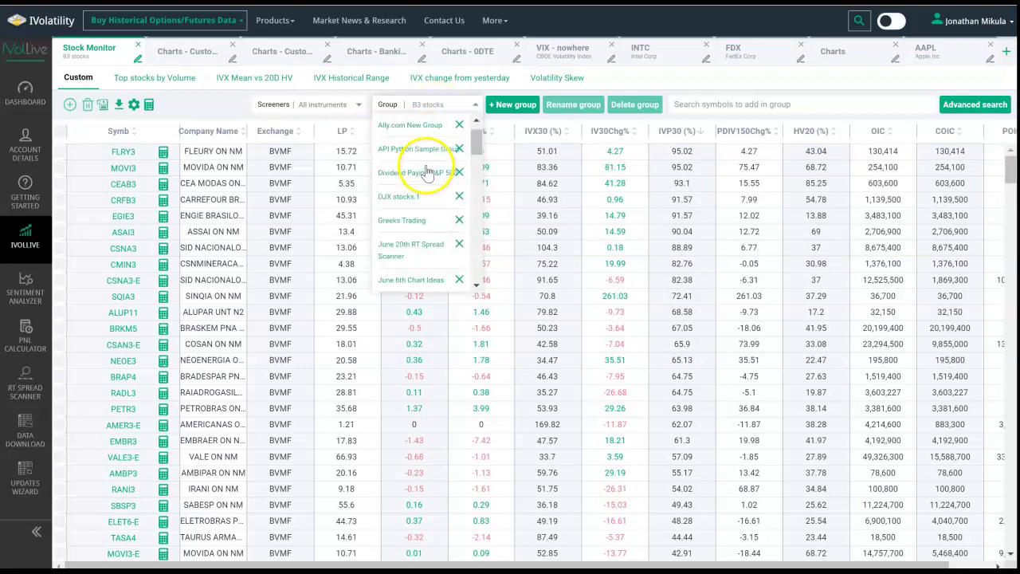
scroll(408, 206, down, 10)
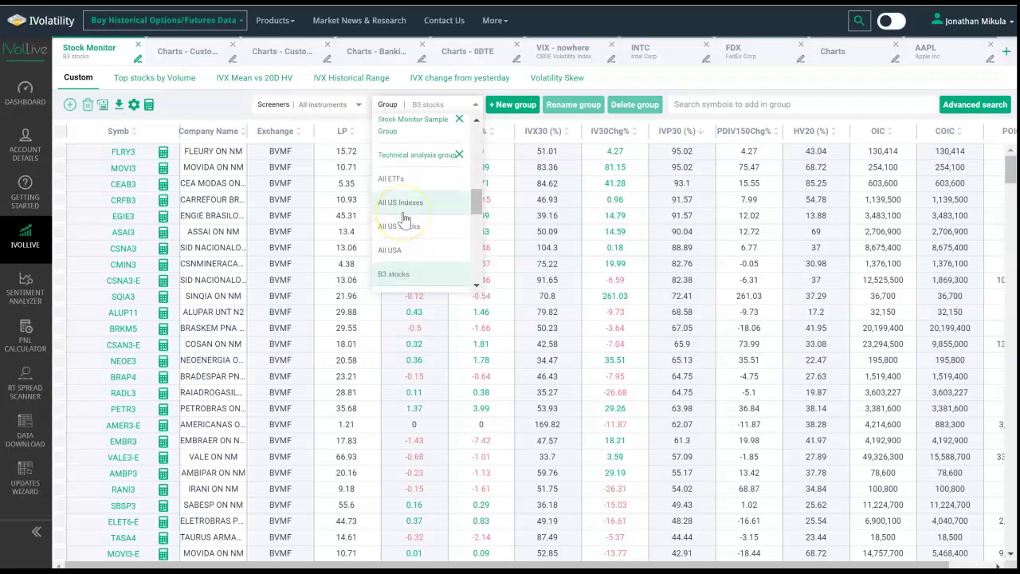
scroll(415, 175, down, 3)
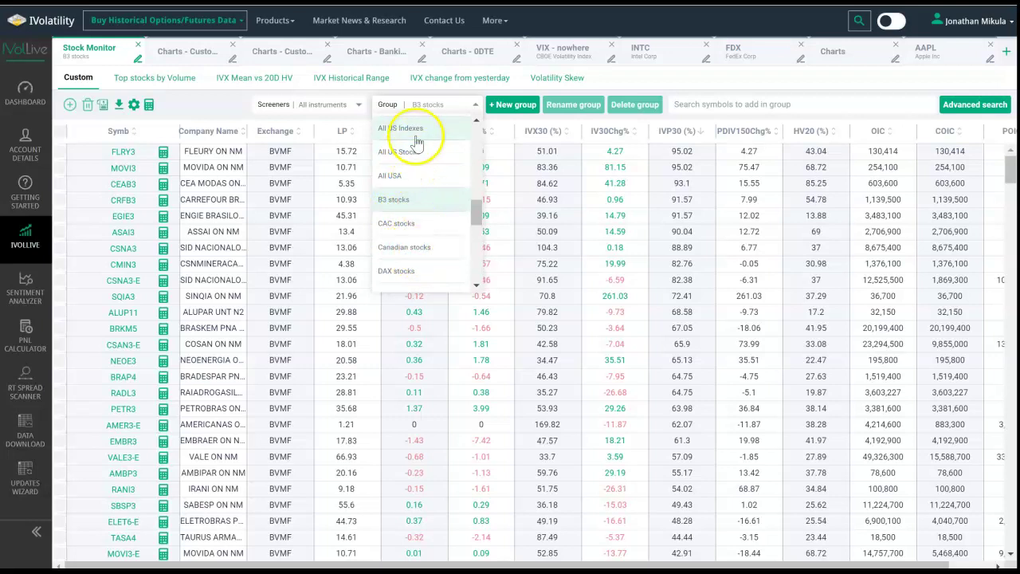
scroll(408, 218, down, 1)
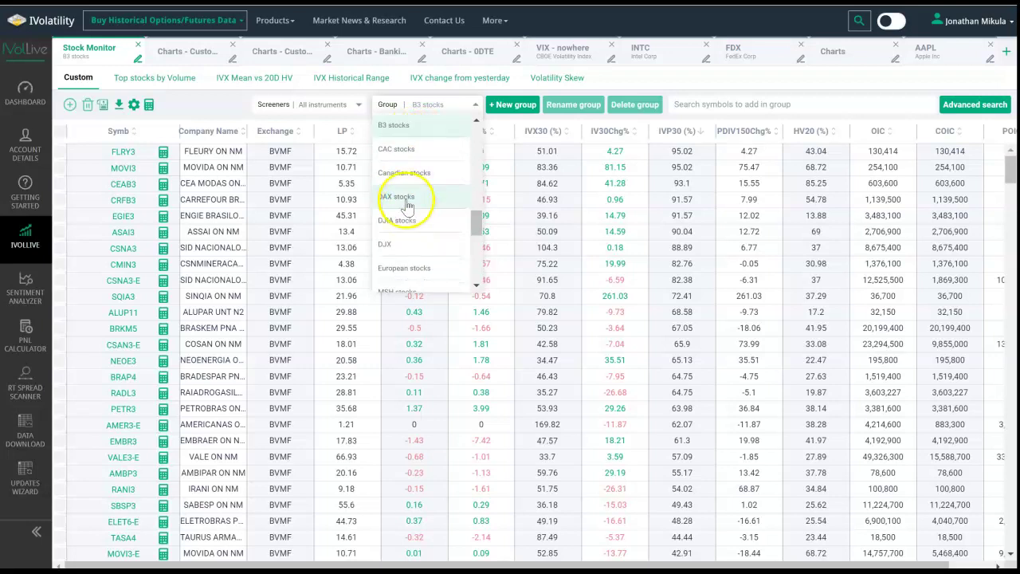
scroll(402, 213, down, 1)
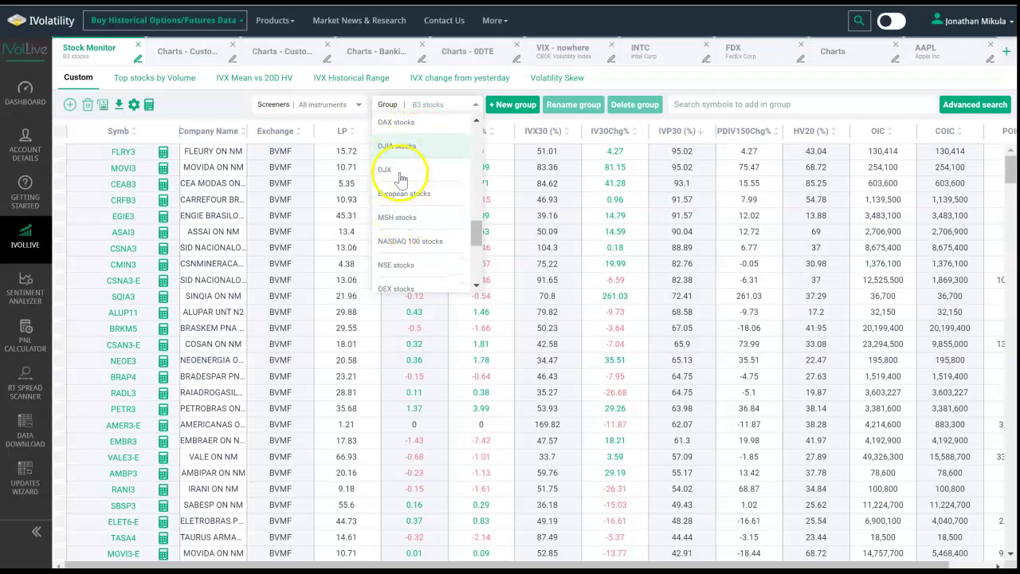
scroll(401, 185, down, 1)
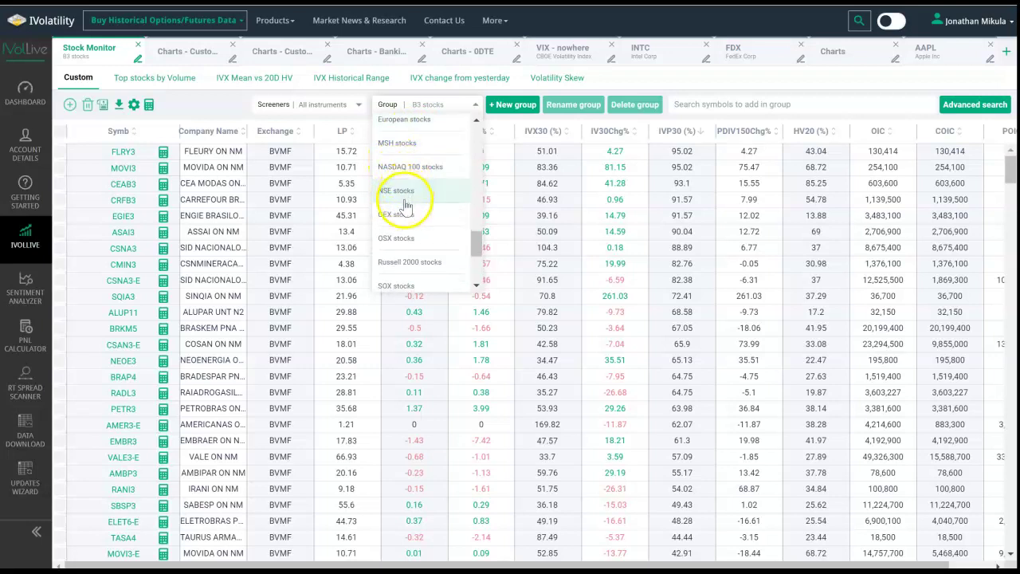
scroll(406, 223, down, 1)
scroll(404, 203, down, 1)
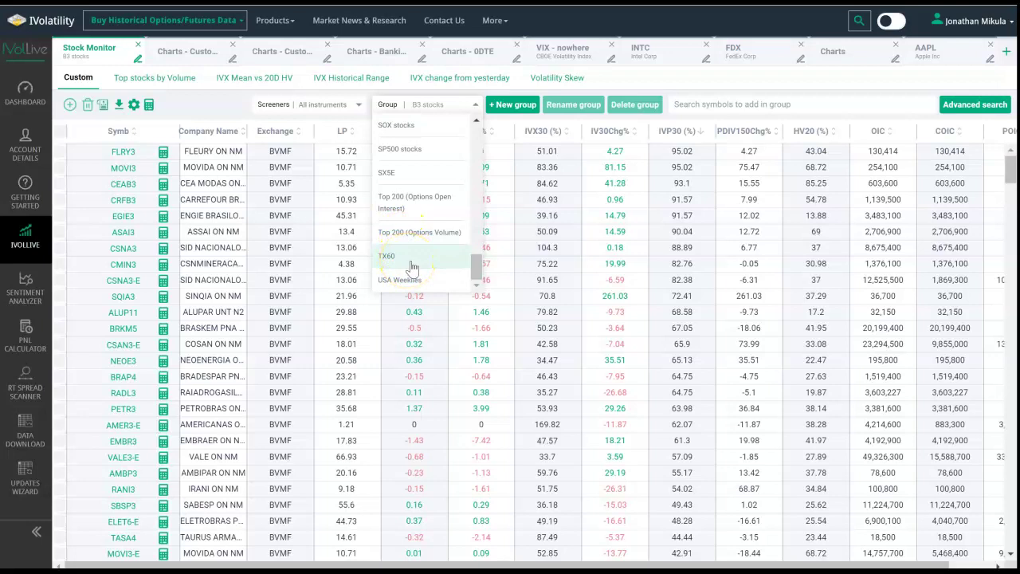
scroll(412, 266, up, 5)
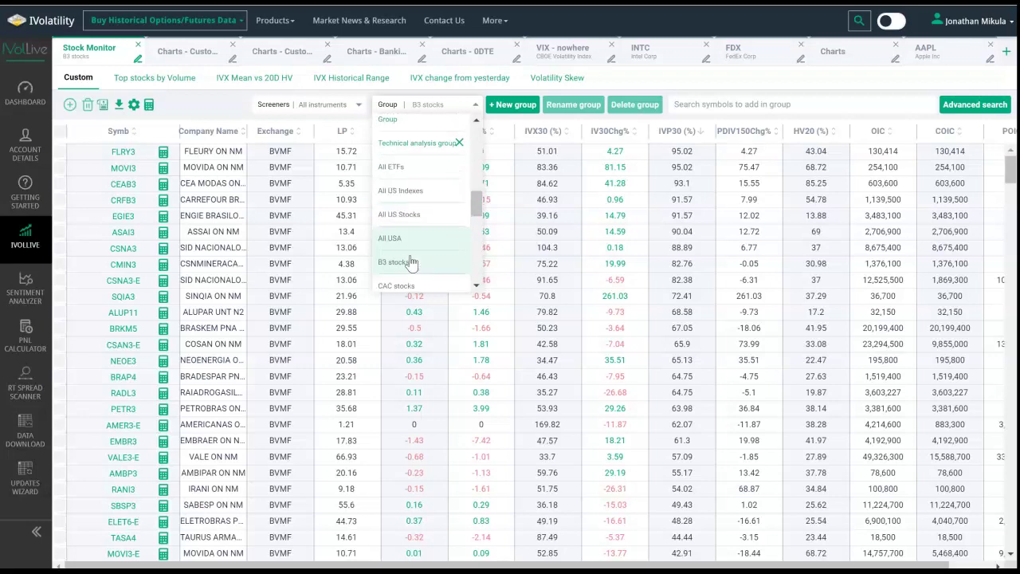
- Switch the monitor to the All US Stocks group and browse the group list again
click(417, 214)
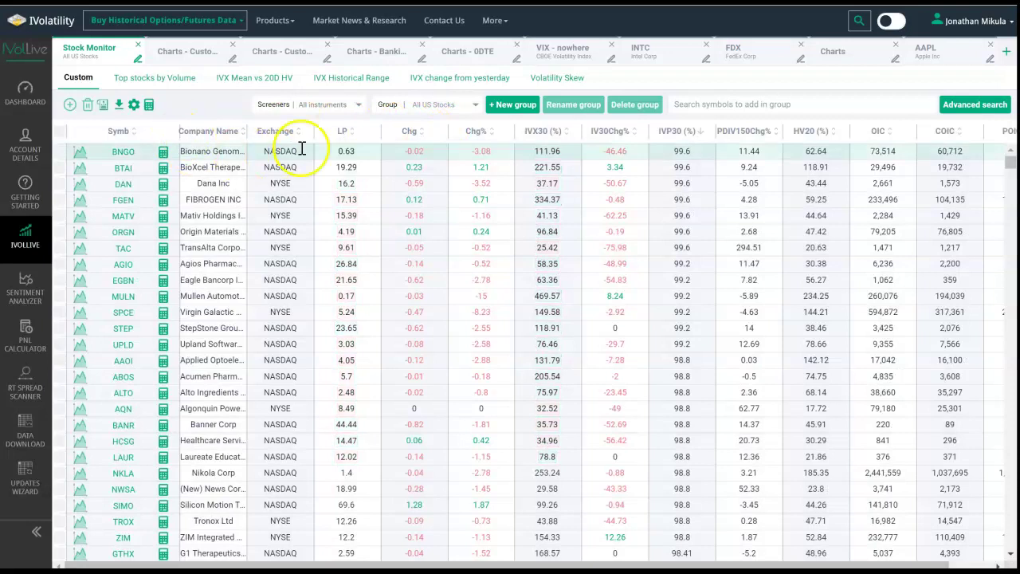
click(420, 104)
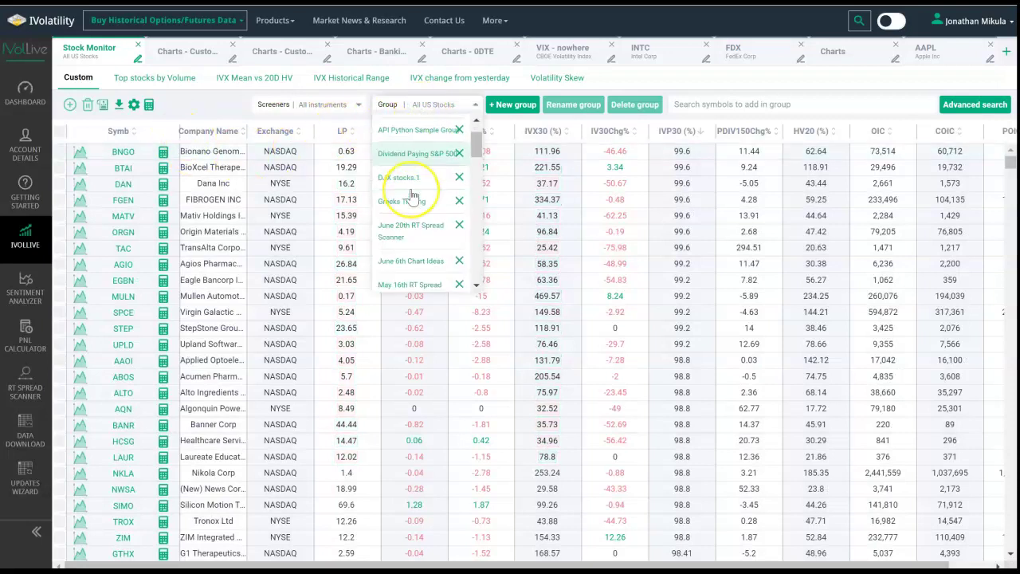
scroll(412, 197, down, 5)
scroll(413, 206, up, 4)
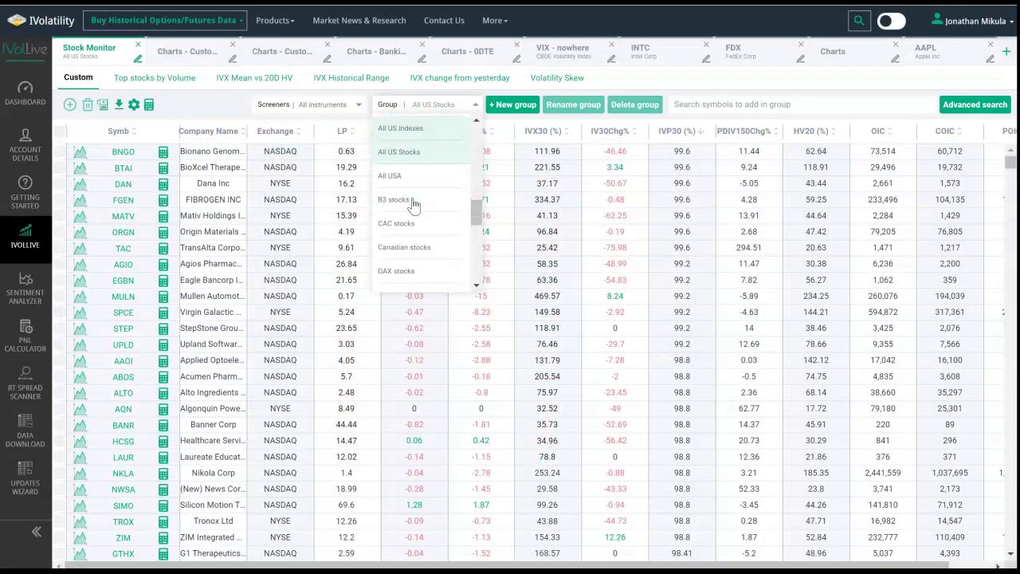
- Delete the May 30th Stock Monitor Group
click(440, 230)
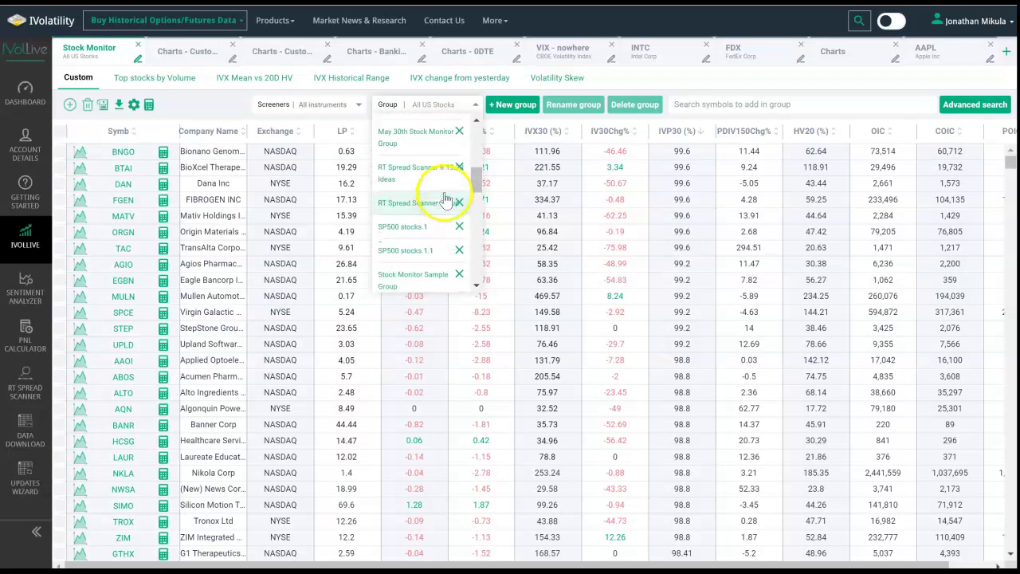
scroll(447, 211, up, 2)
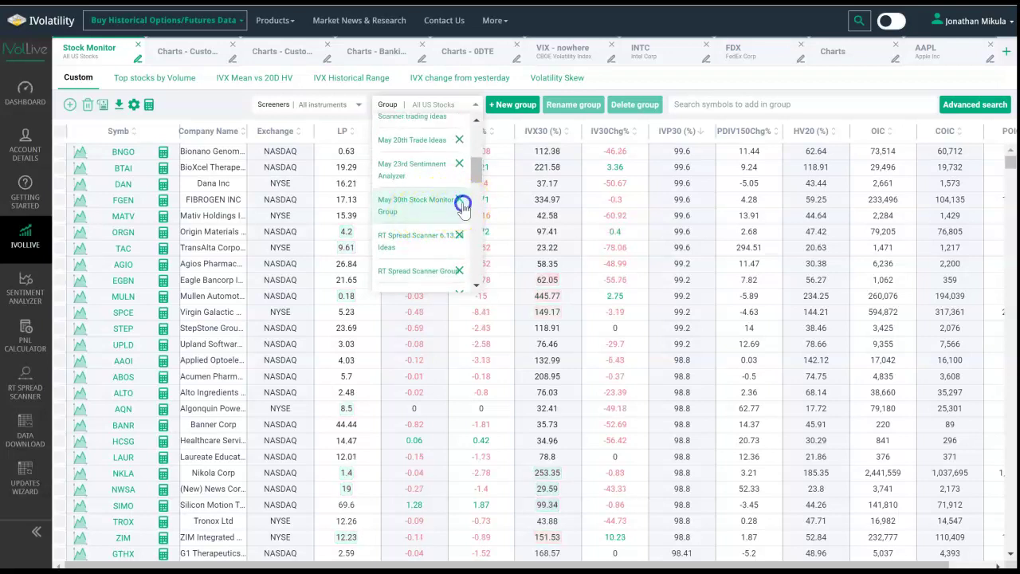
click(460, 203)
click(492, 257)
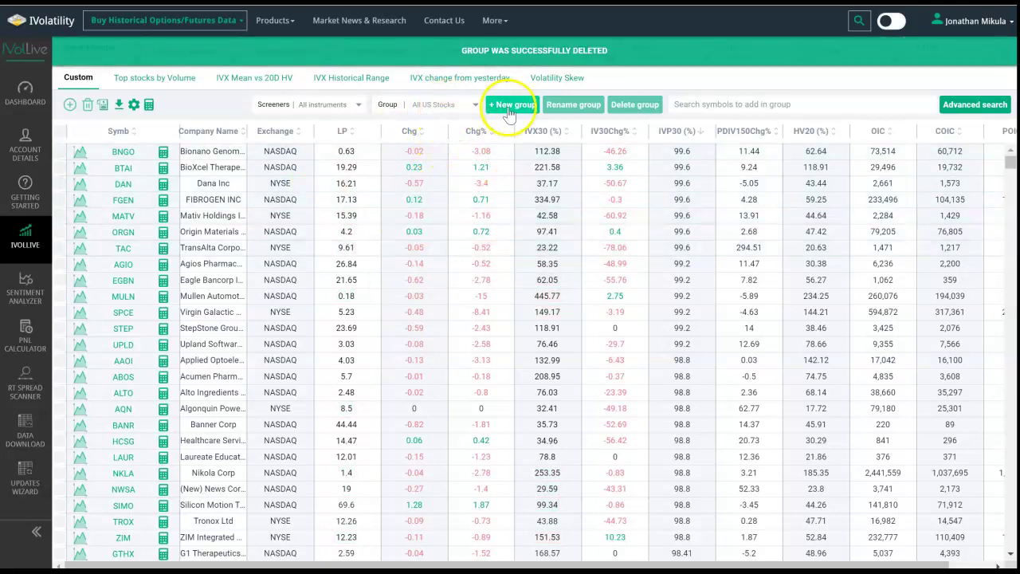
- Select the B3 stocks group to list the BVMF tickers
click(462, 108)
scroll(439, 209, down, 5)
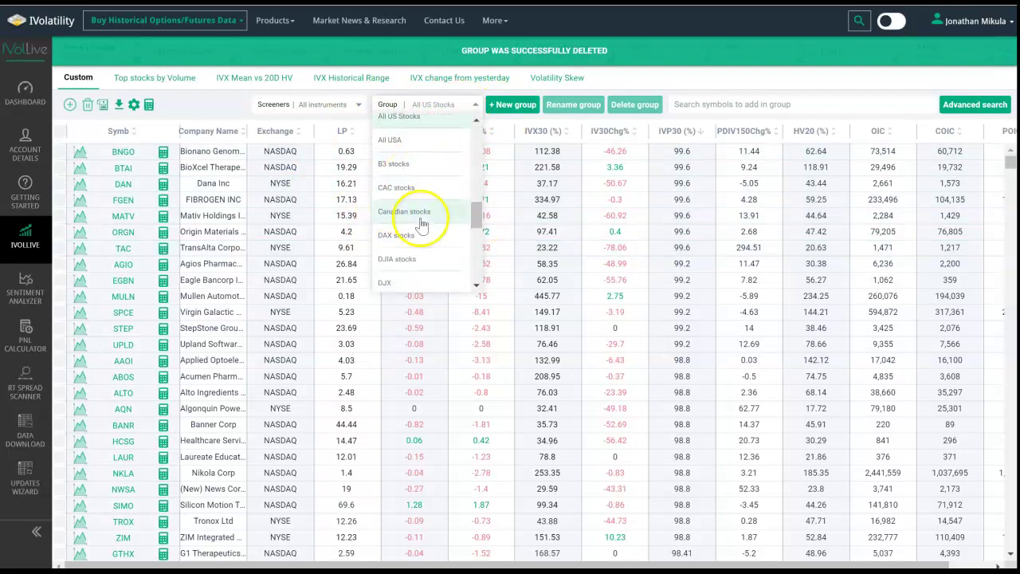
scroll(416, 203, up, 2)
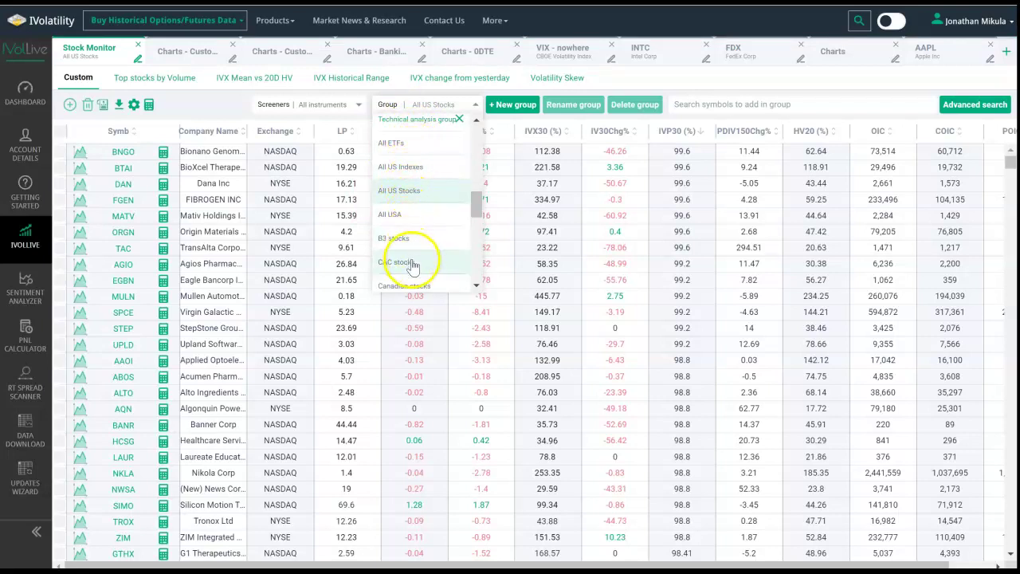
click(406, 246)
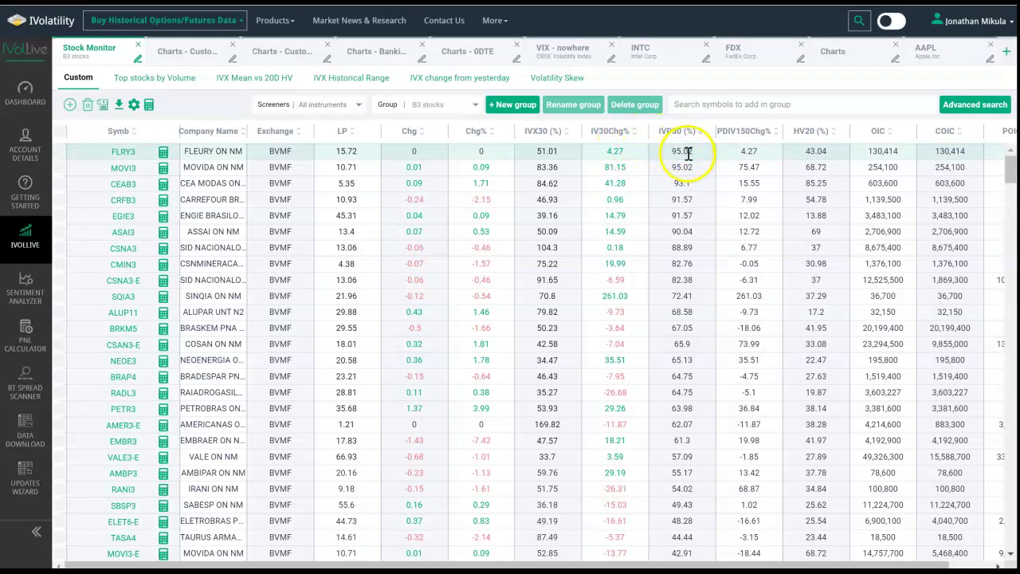
- Sort the B3 table by IVP30 (%) highest first and scroll the table right and back
click(702, 130)
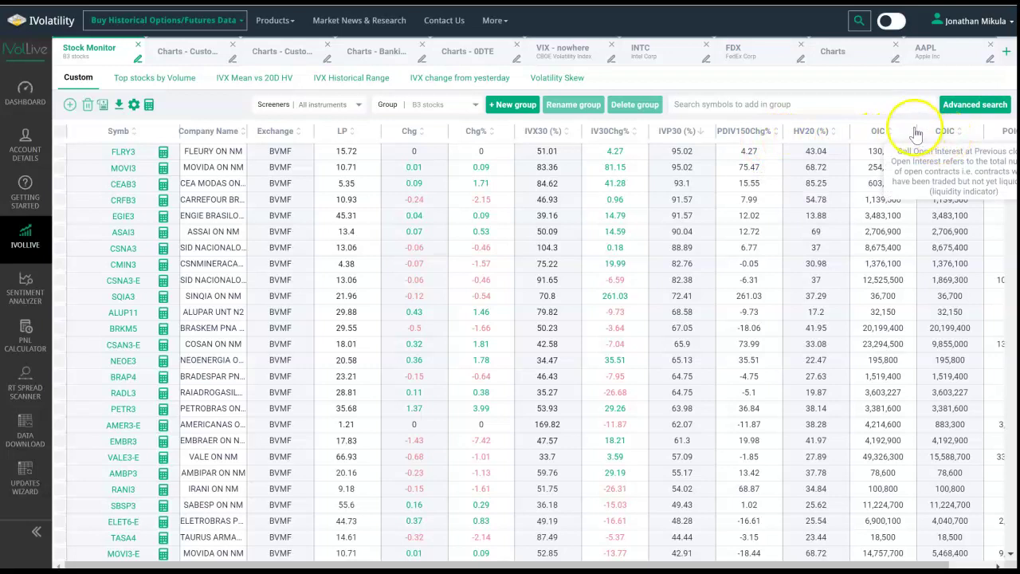
drag(933, 563, 966, 563)
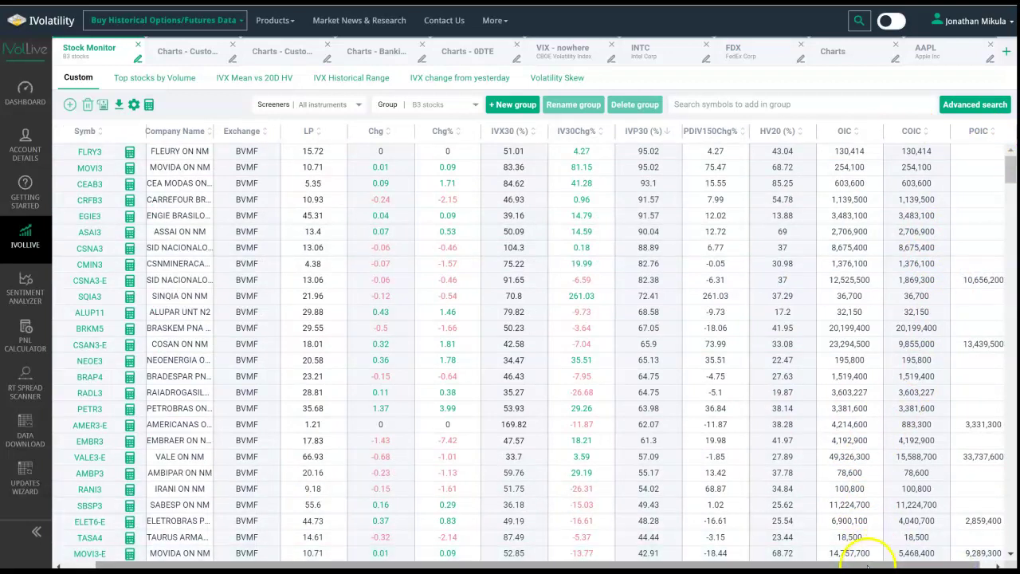
drag(867, 564, 683, 539)
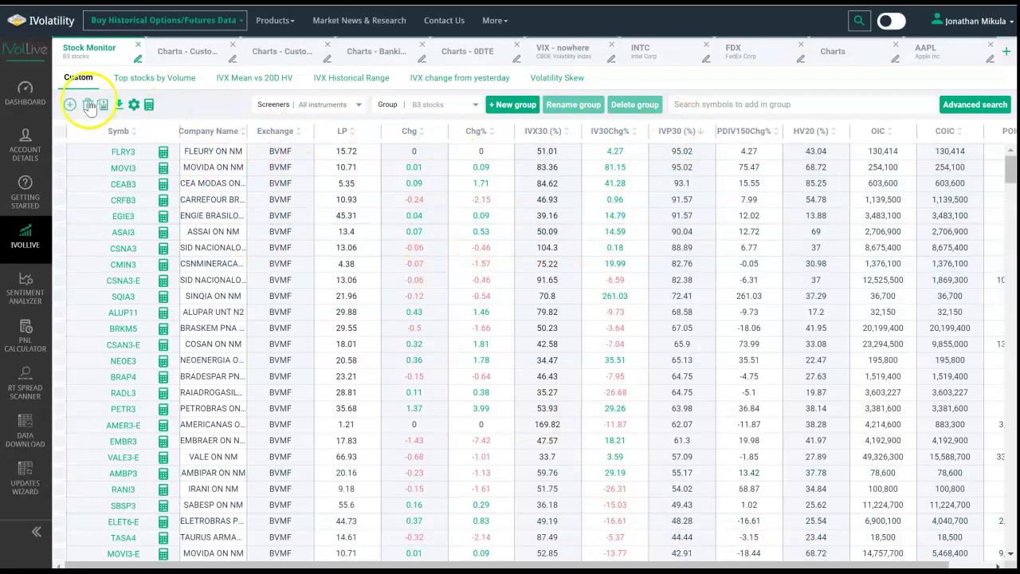
- In Column Settings, turn on Beta 120D, Dividend Amount and Market Cap, then apply
click(133, 106)
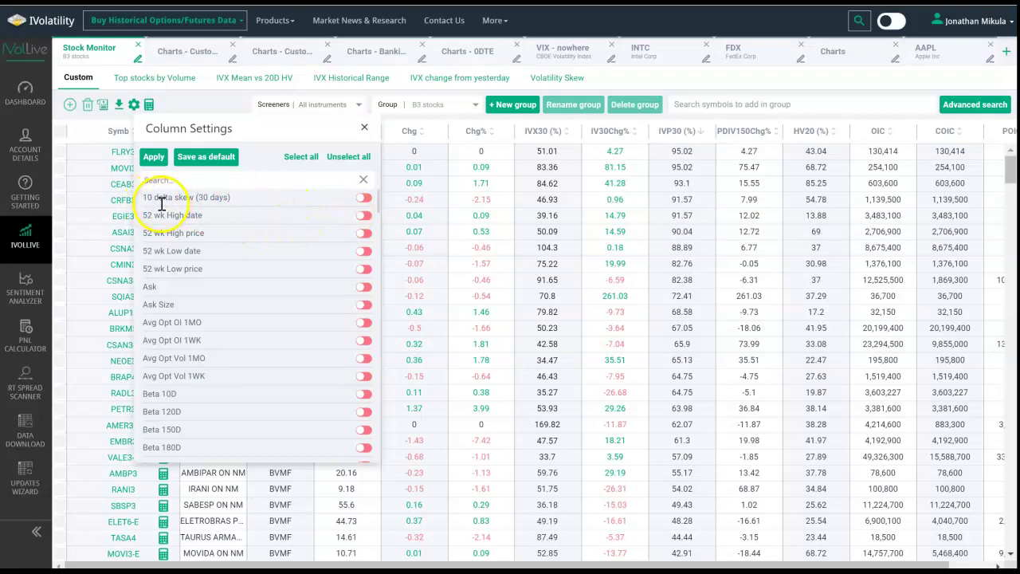
scroll(279, 275, down, 1)
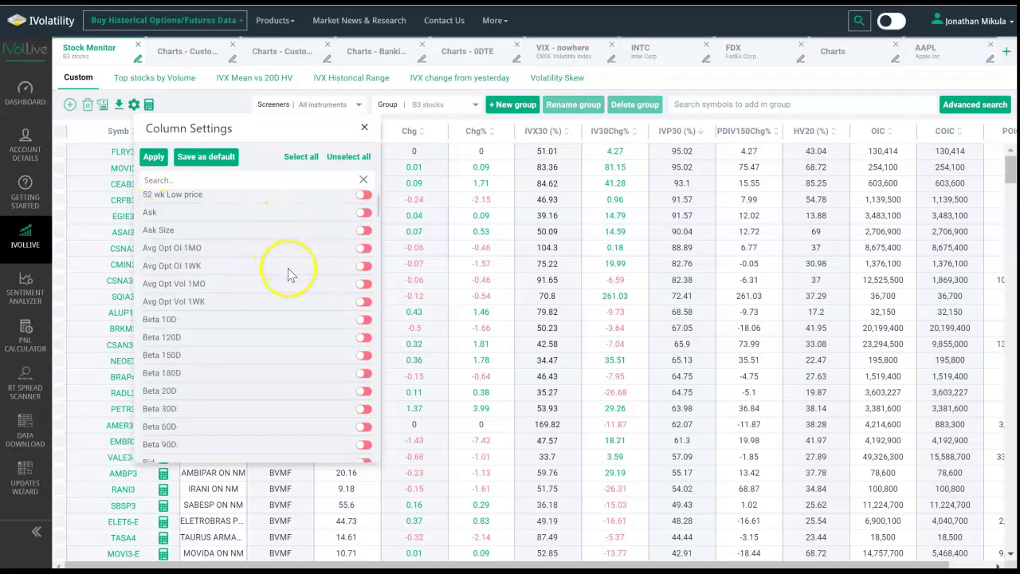
scroll(288, 268, down, 1)
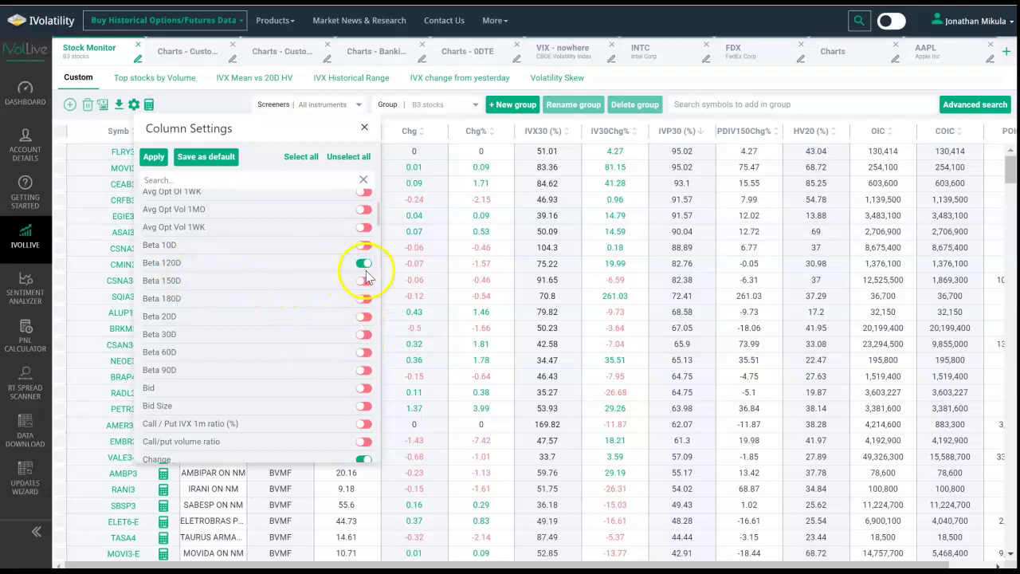
scroll(308, 321, down, 2)
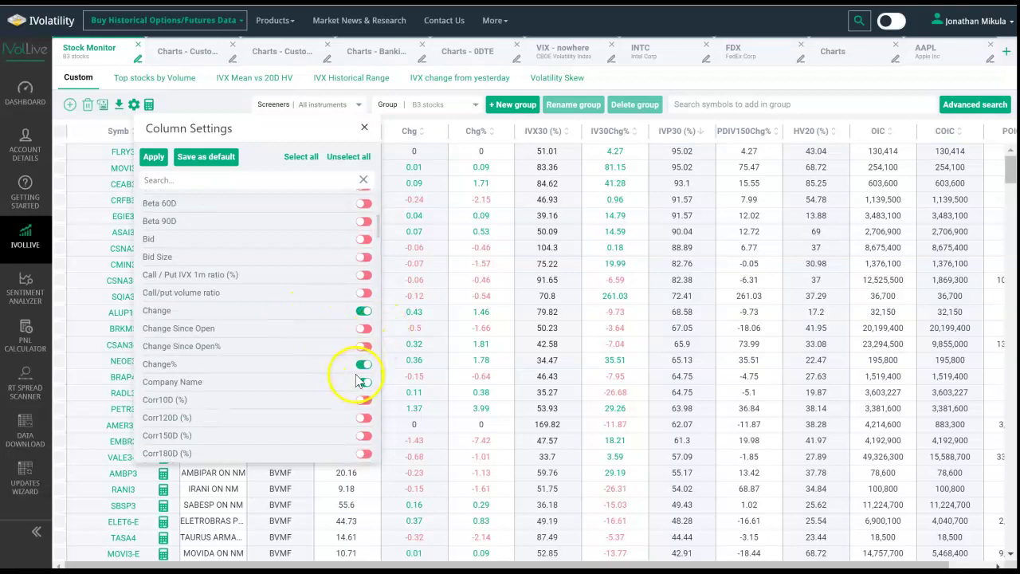
scroll(356, 378, down, 2)
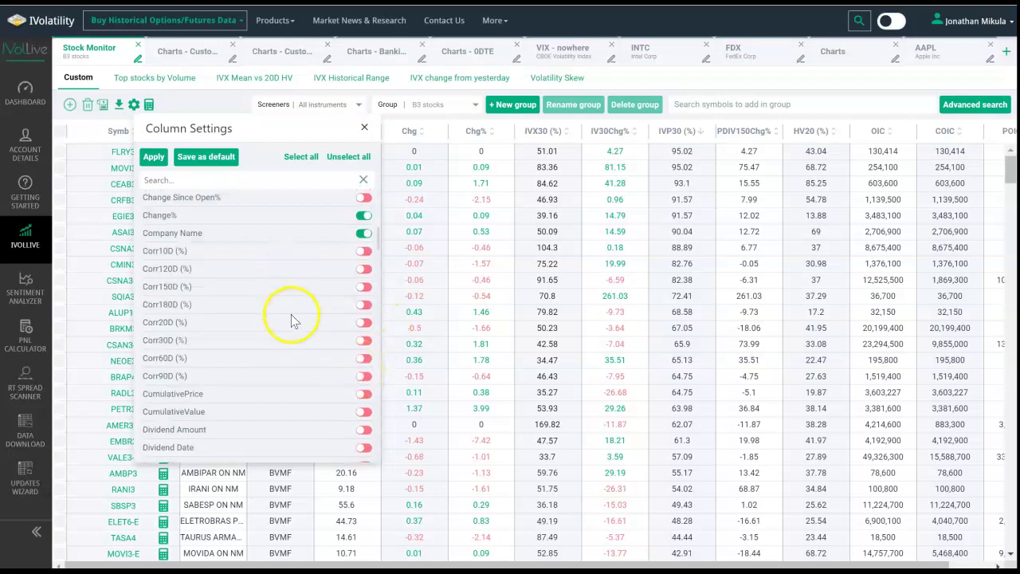
scroll(292, 323, down, 2)
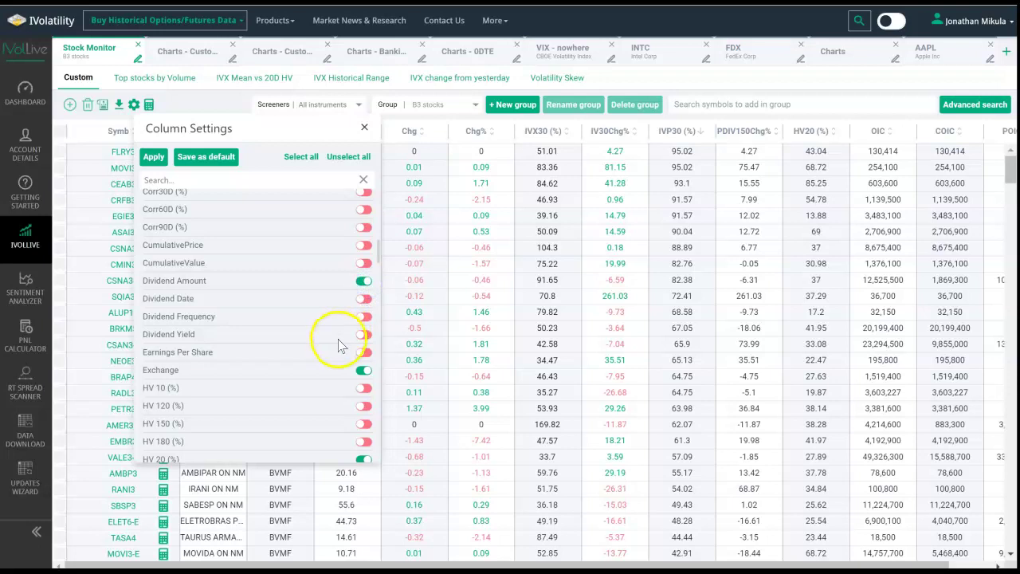
scroll(337, 343, down, 1)
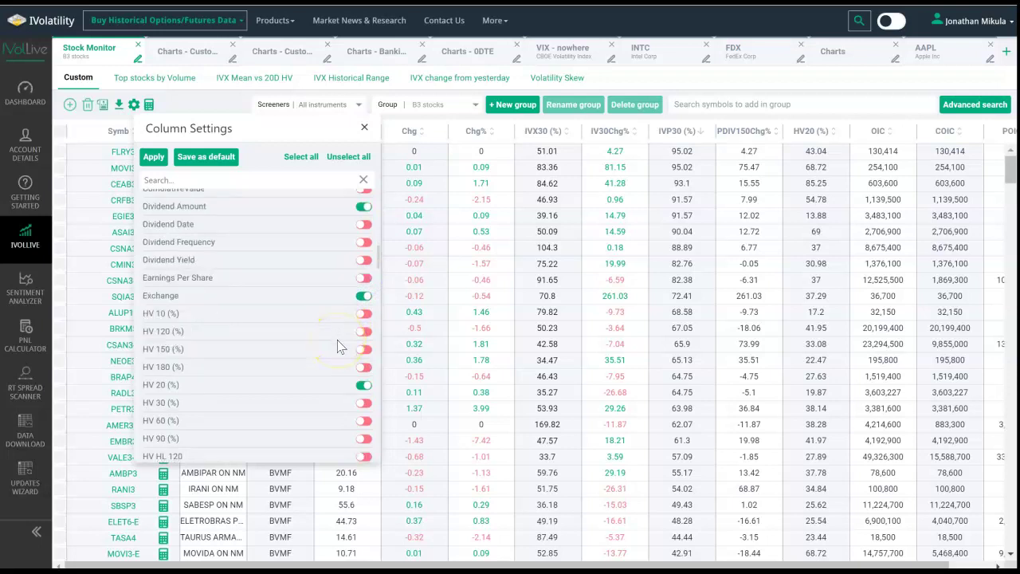
scroll(338, 341, down, 2)
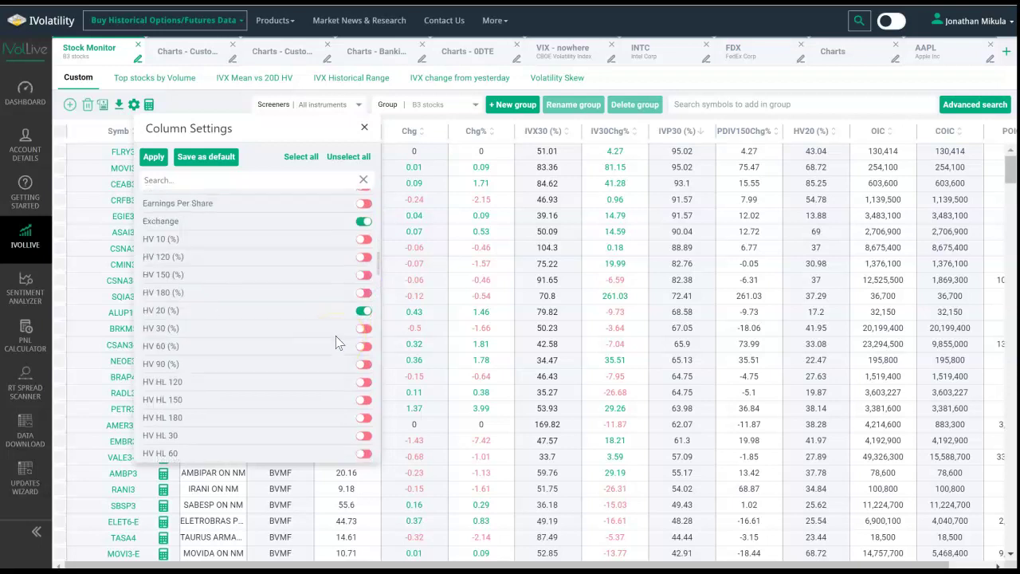
scroll(335, 343, down, 7)
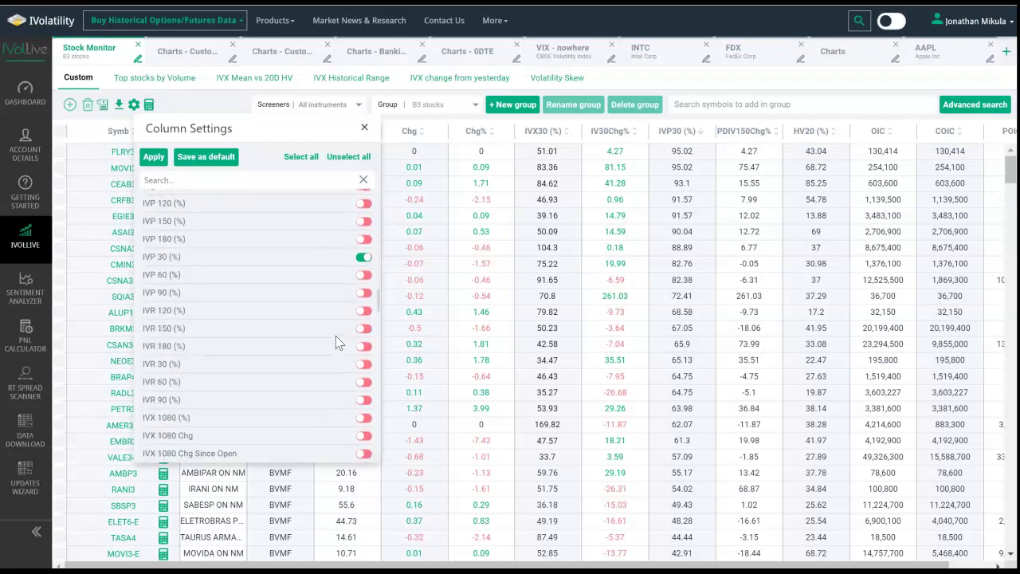
scroll(226, 309, down, 1)
scroll(197, 351, down, 2)
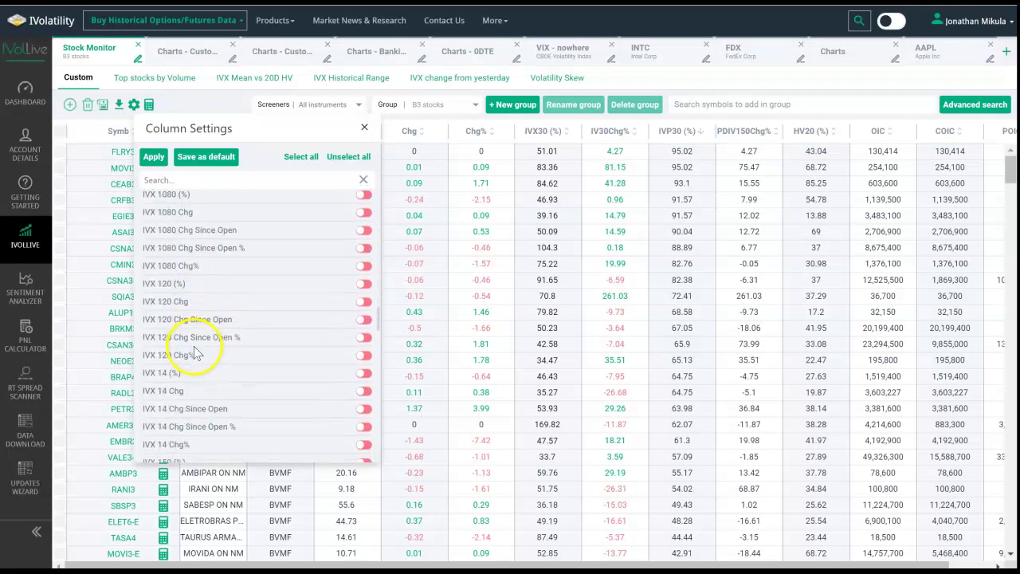
scroll(195, 347, down, 4)
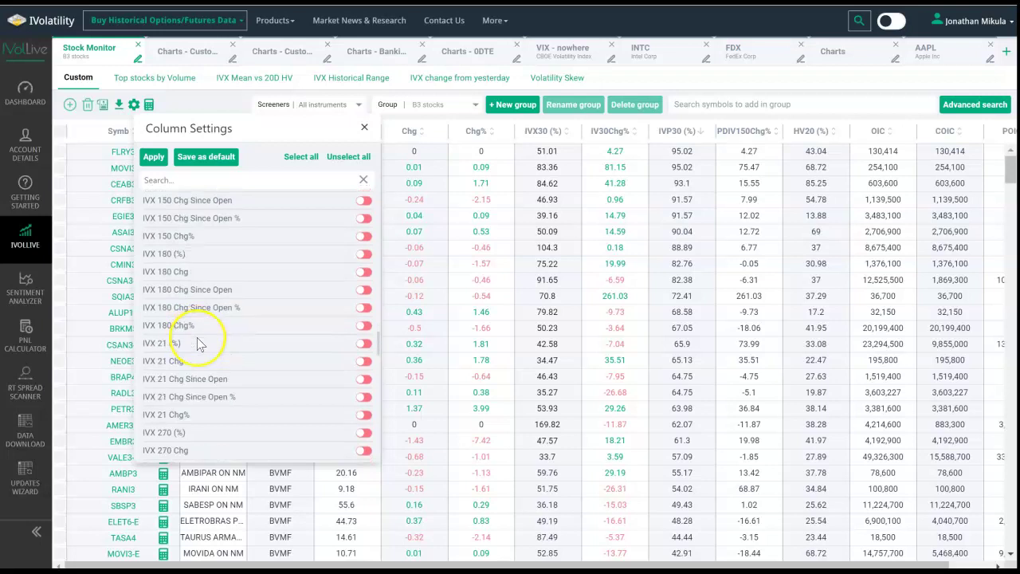
scroll(200, 344, down, 5)
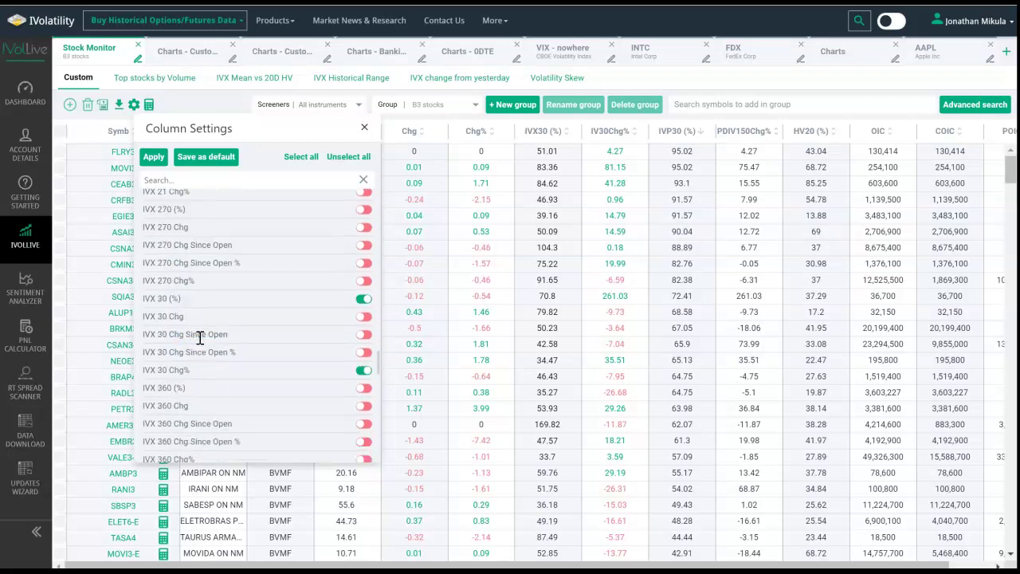
scroll(239, 350, down, 5)
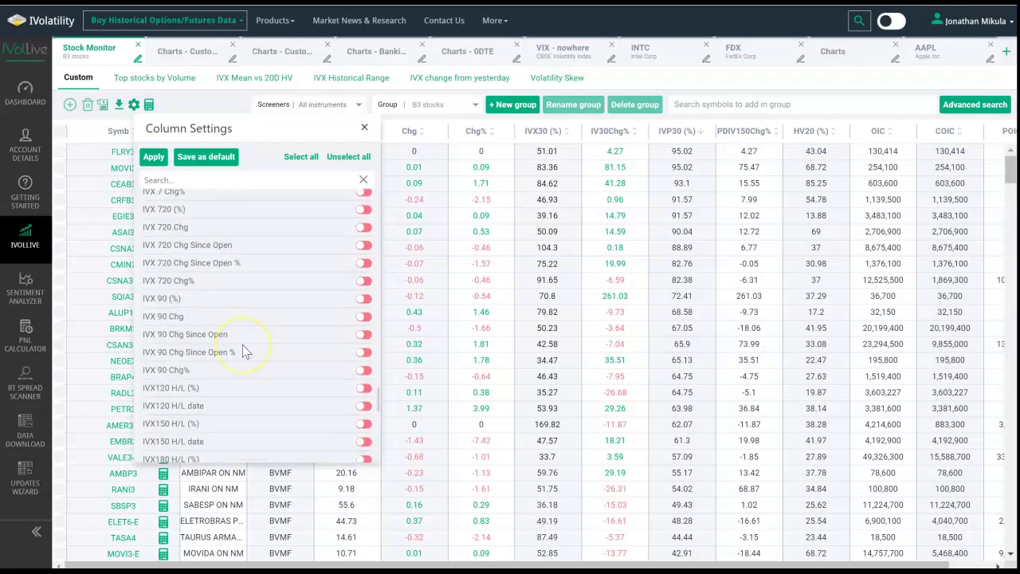
click(219, 319)
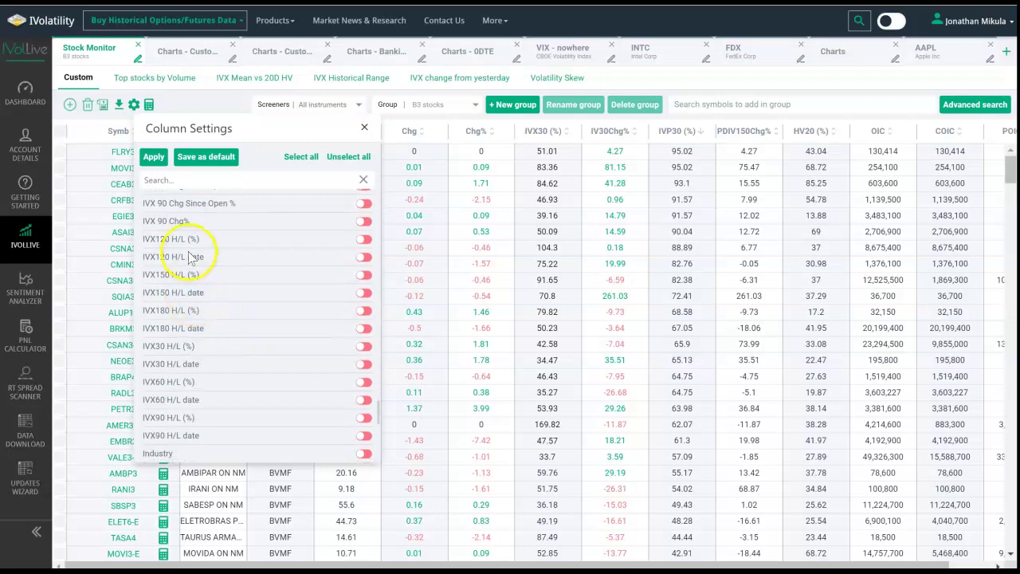
scroll(231, 309, down, 1)
scroll(243, 310, down, 1)
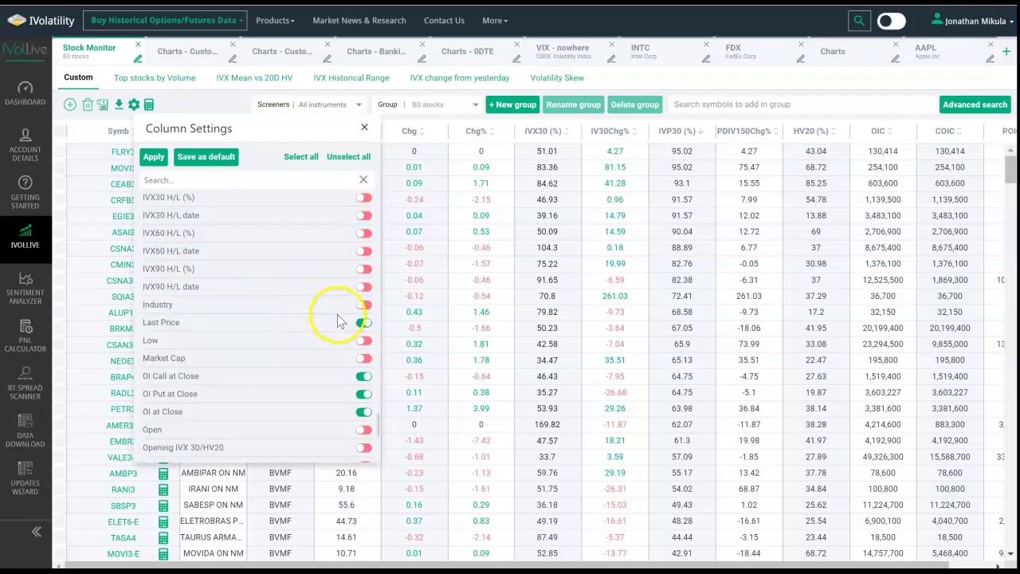
scroll(341, 344, down, 1)
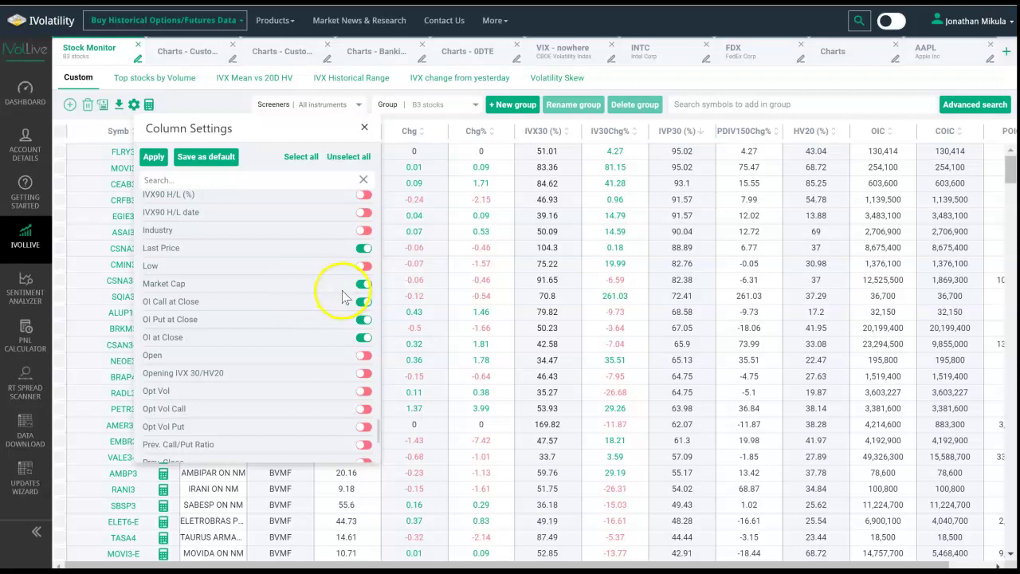
scroll(345, 372, down, 2)
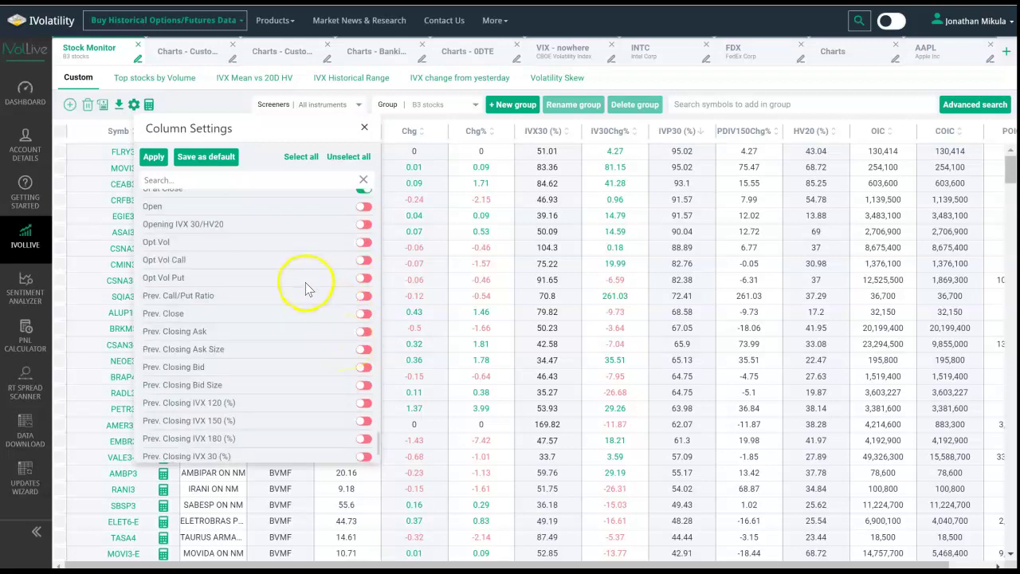
scroll(307, 287, down, 1)
scroll(297, 292, down, 5)
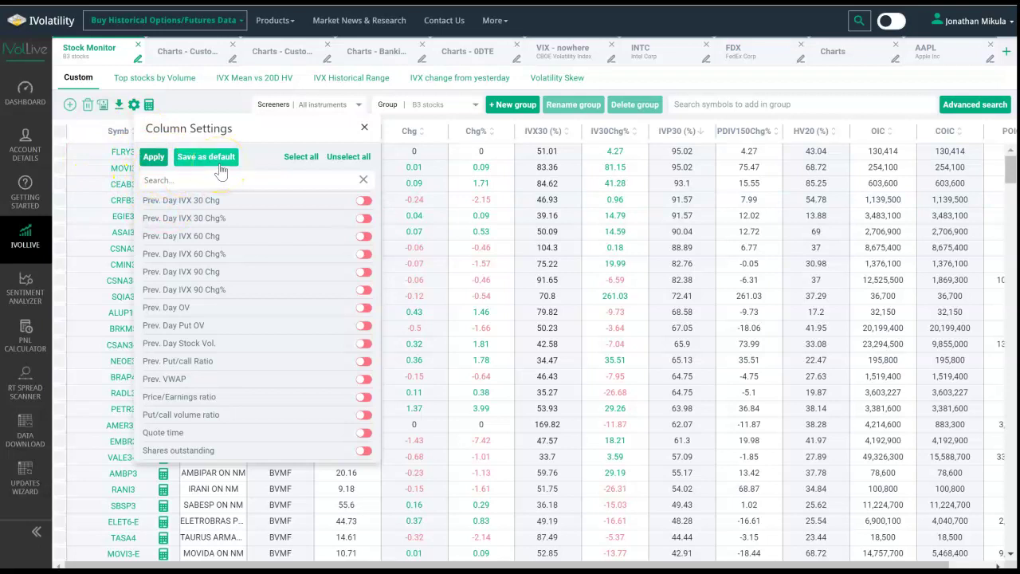
click(155, 163)
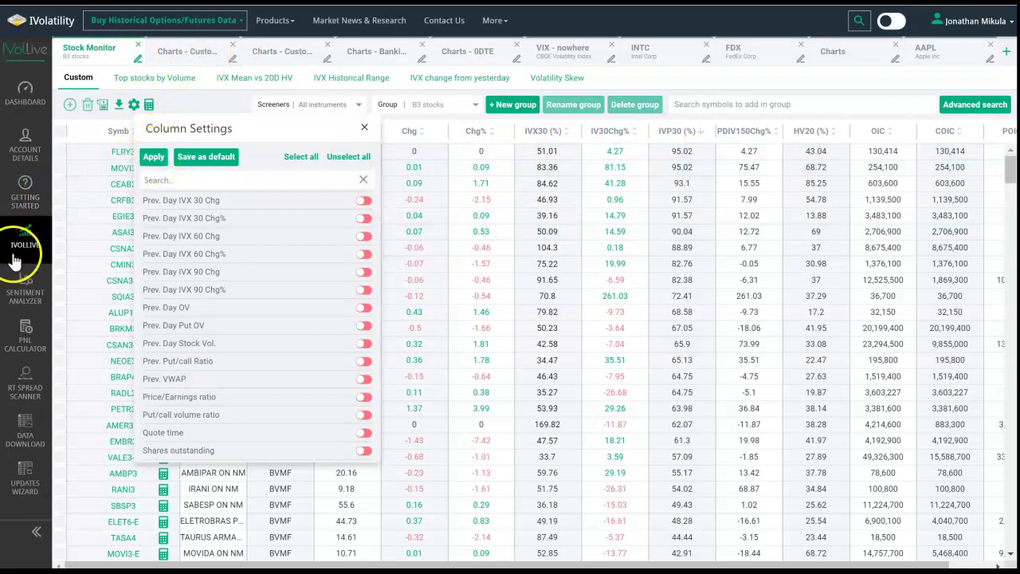
click(152, 162)
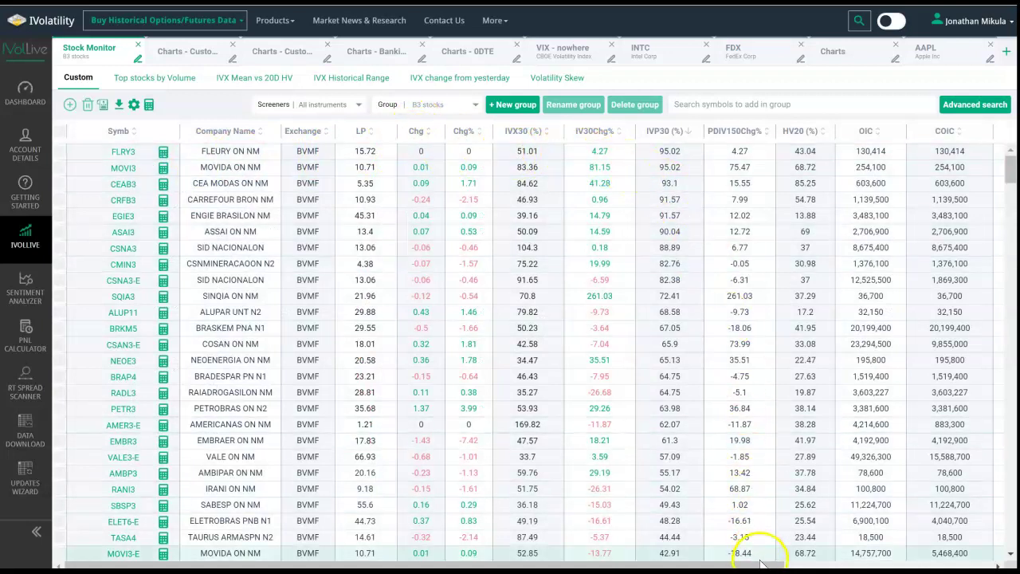
- Sort the table by dividend amount, then by call open interest with largest first
drag(761, 564, 960, 565)
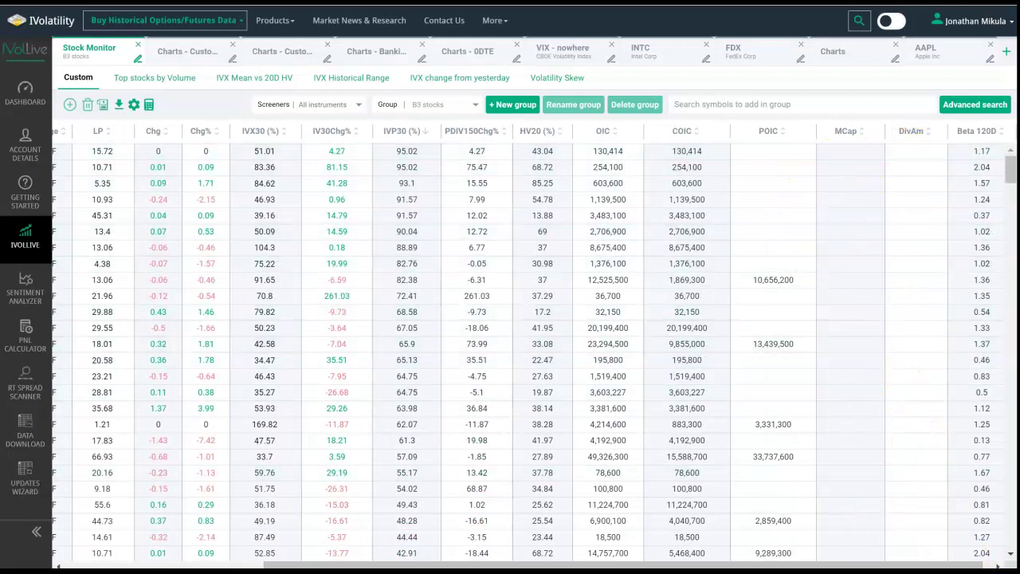
click(902, 134)
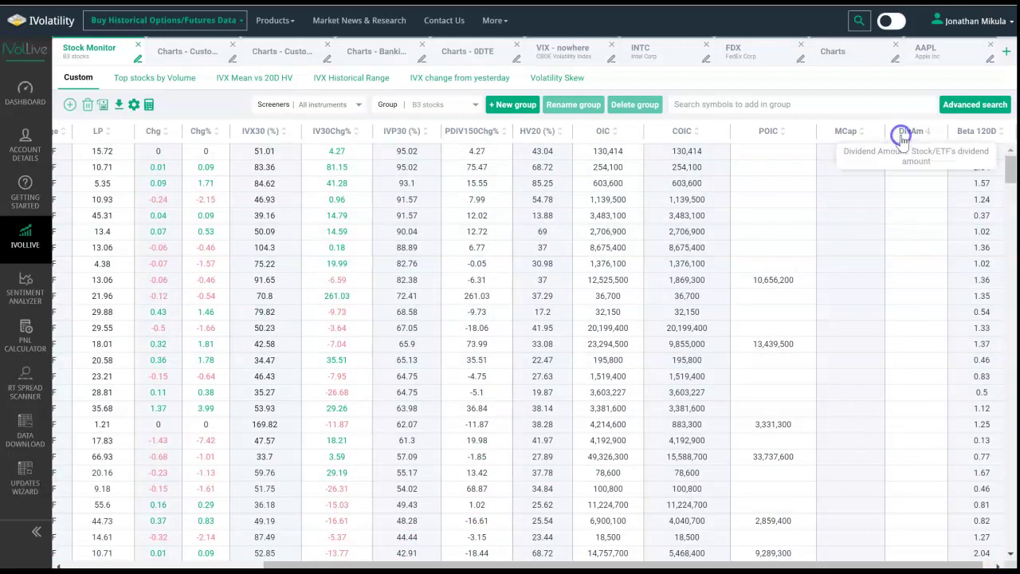
click(987, 564)
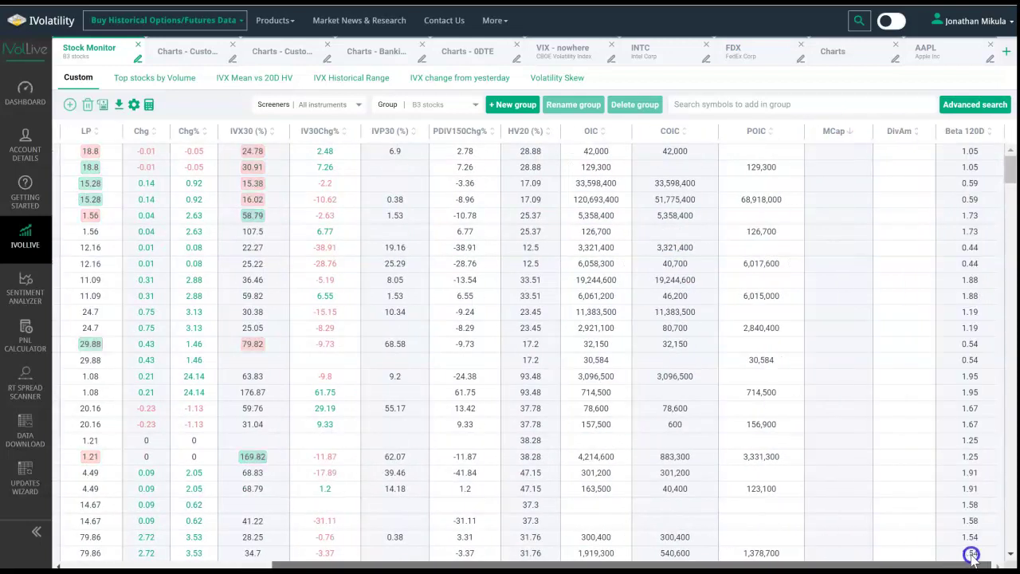
drag(917, 558, 757, 542)
click(852, 137)
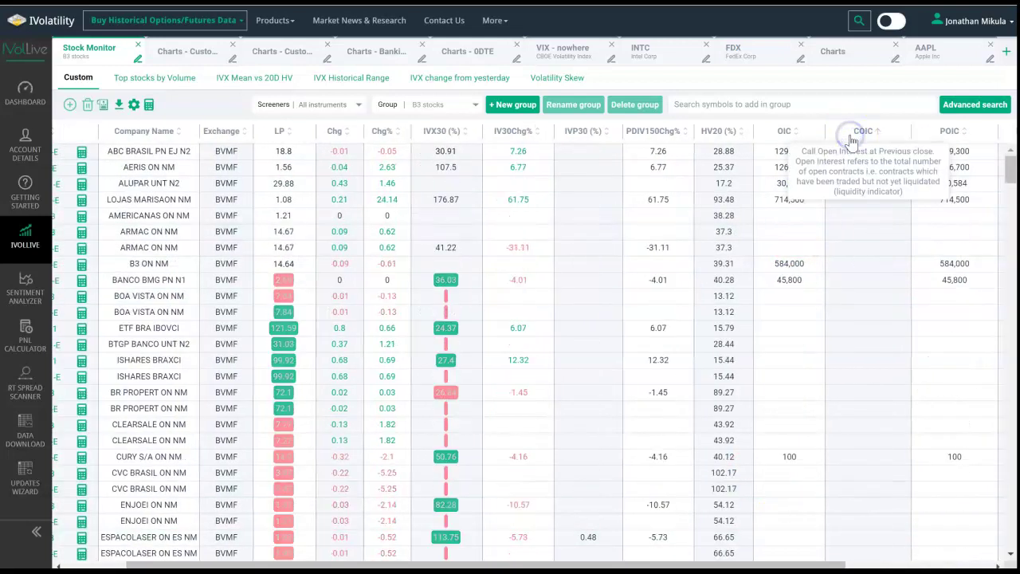
click(850, 136)
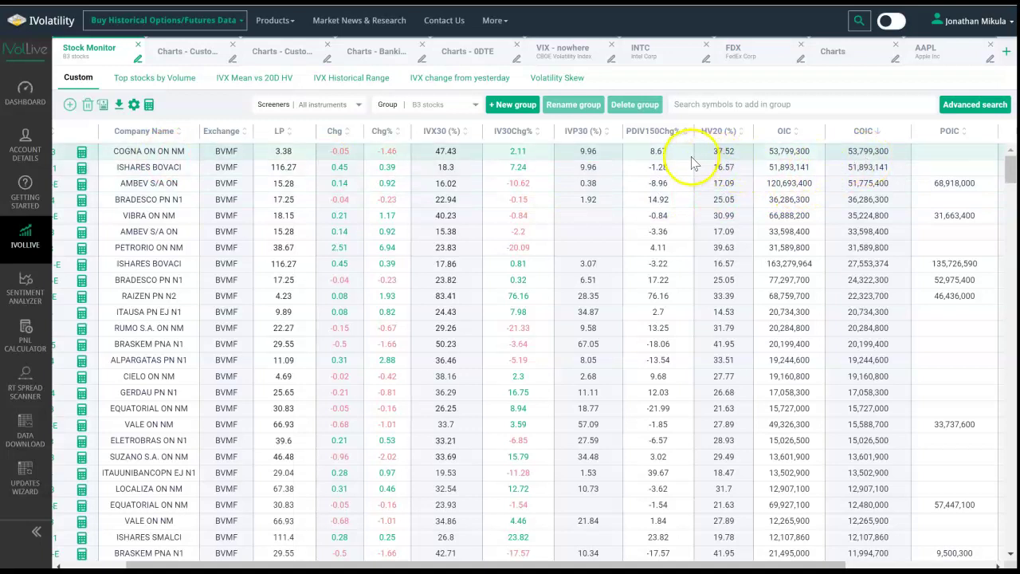
- Re-sort by IVP30 (%) highest first and dismiss the VPN update notification
click(579, 137)
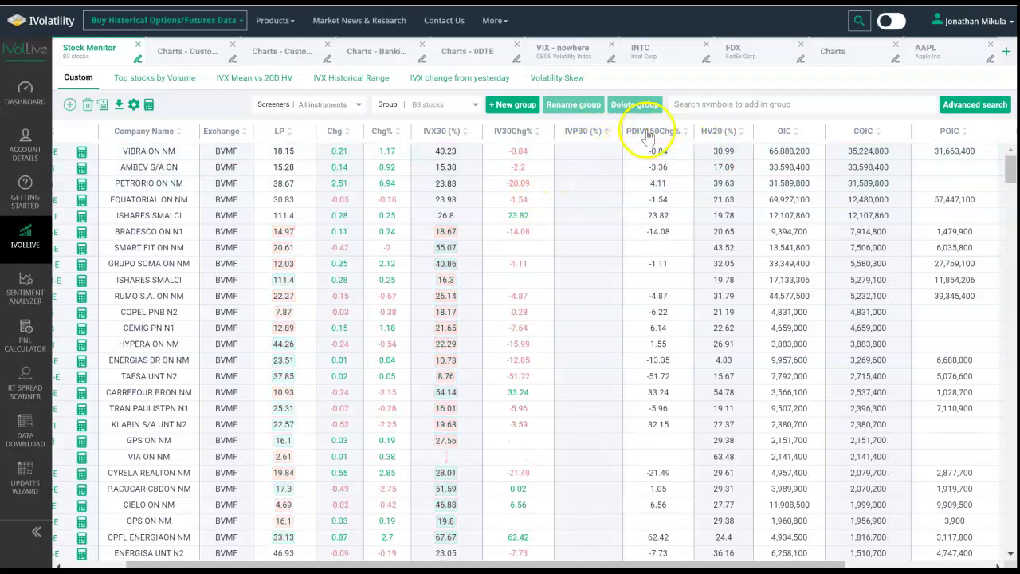
click(562, 142)
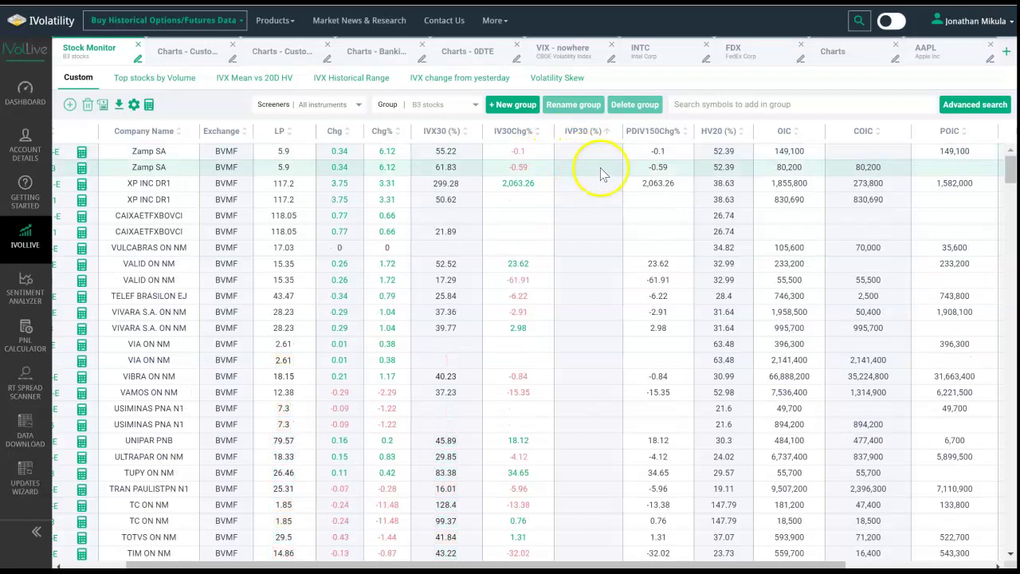
click(572, 142)
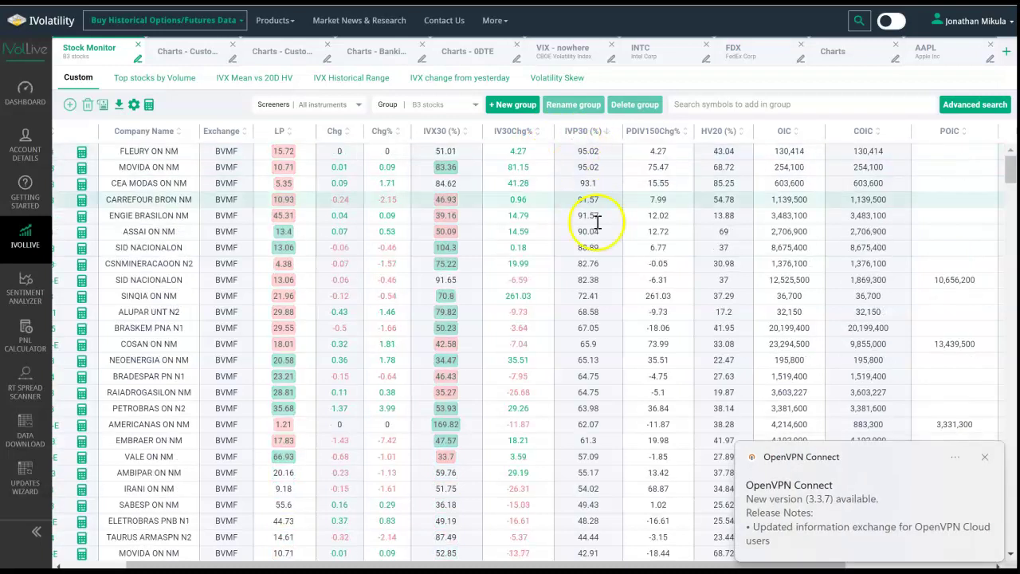
click(985, 457)
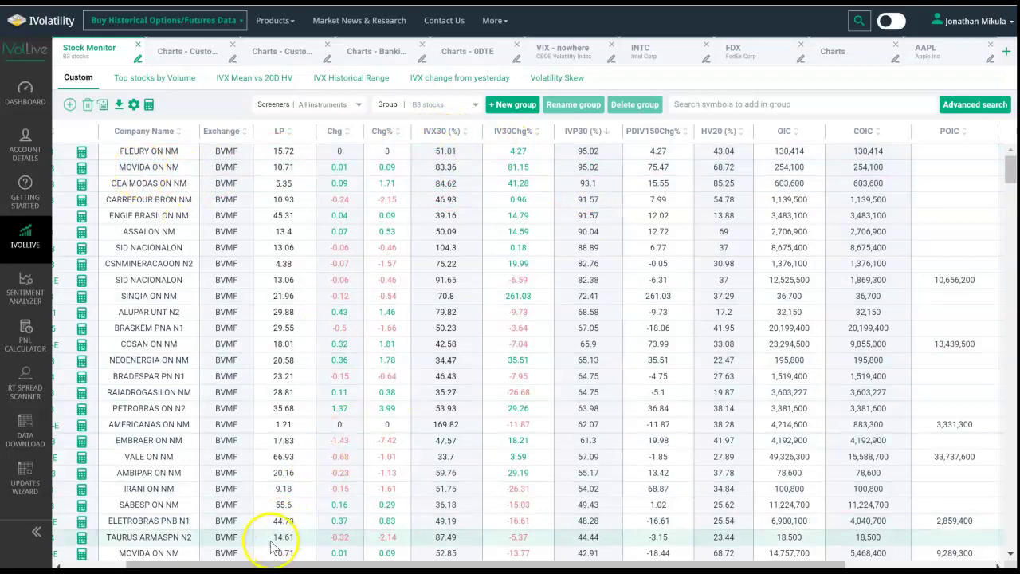
- Add a new group, rename it 'Latin America NEW Trading Ideas 6.22.2023' and save
drag(252, 564, 160, 545)
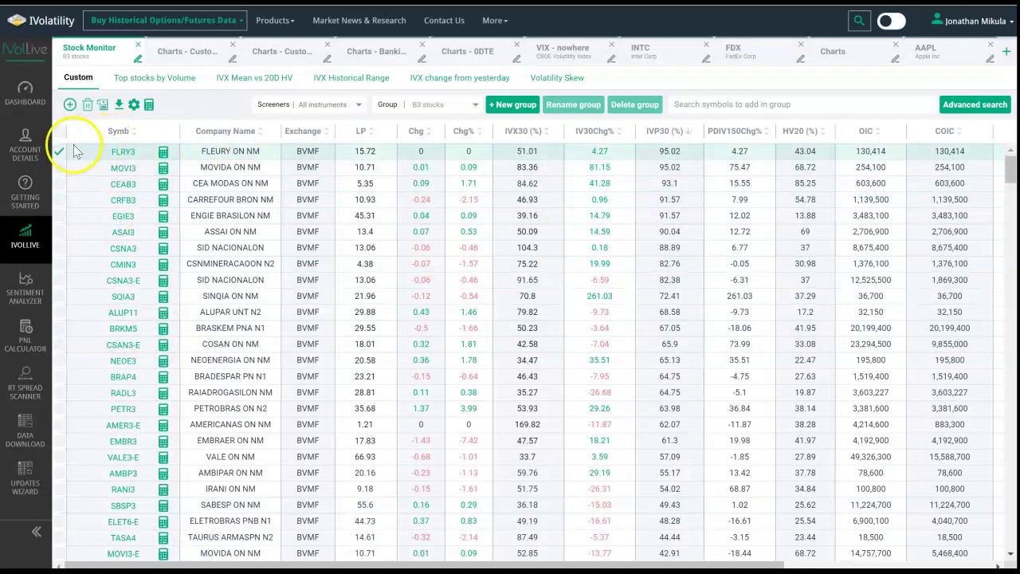
click(499, 105)
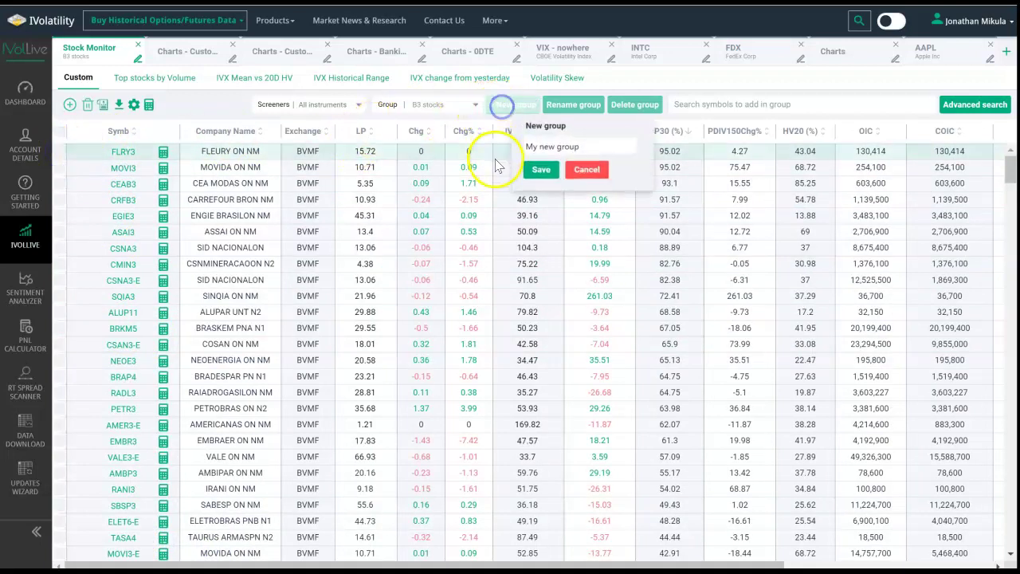
click(584, 149)
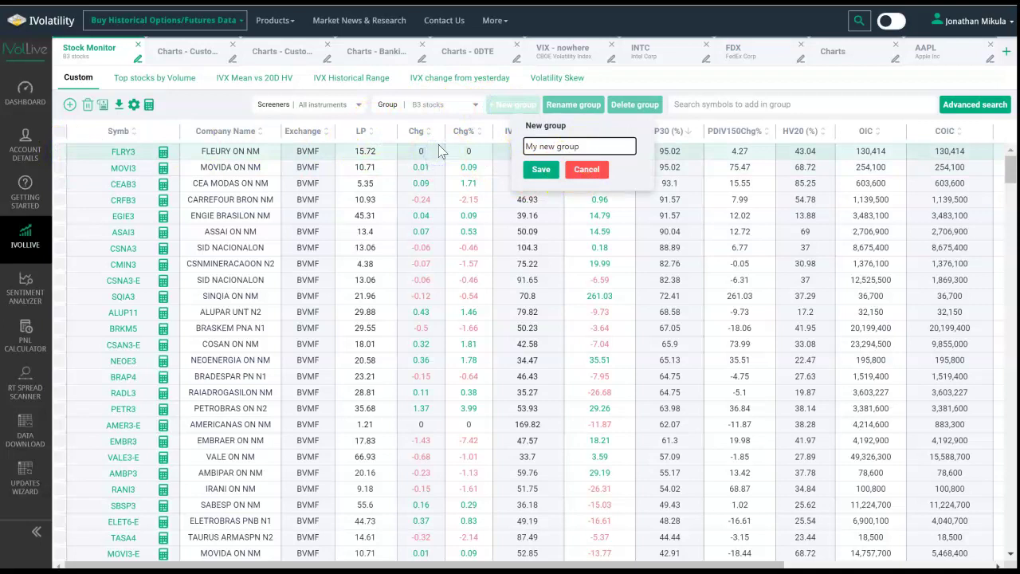
key(BackSpace)
key(BackSpace)
key(BackSpace)
key(BackSpace)
key(BackSpace)
key(BackSpace)
key(BackSpace)
key(BackSpace)
key(BackSpace)
key(BackSpace)
key(BackSpace)
key(BackSpace)
text(Ne)
key(BackSpace)
key(BackSpace)
text(Latin Amer)
text(ica NEW )
text(Trading IDeas)
key(BackSpace)
key(BackSpace)
key(BackSpace)
key(BackSpace)
text(deas 6.22.20)
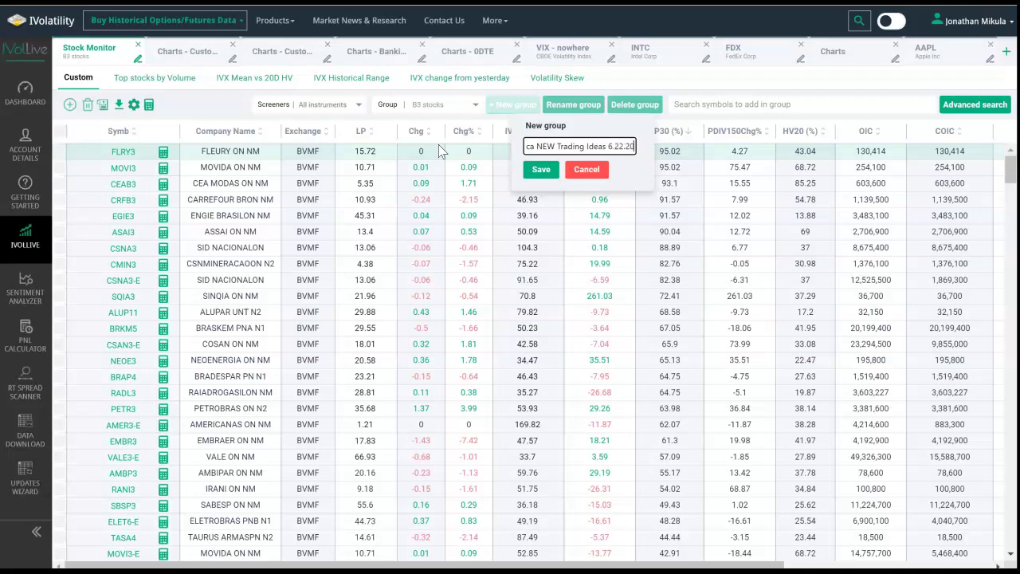
text(23)
click(541, 169)
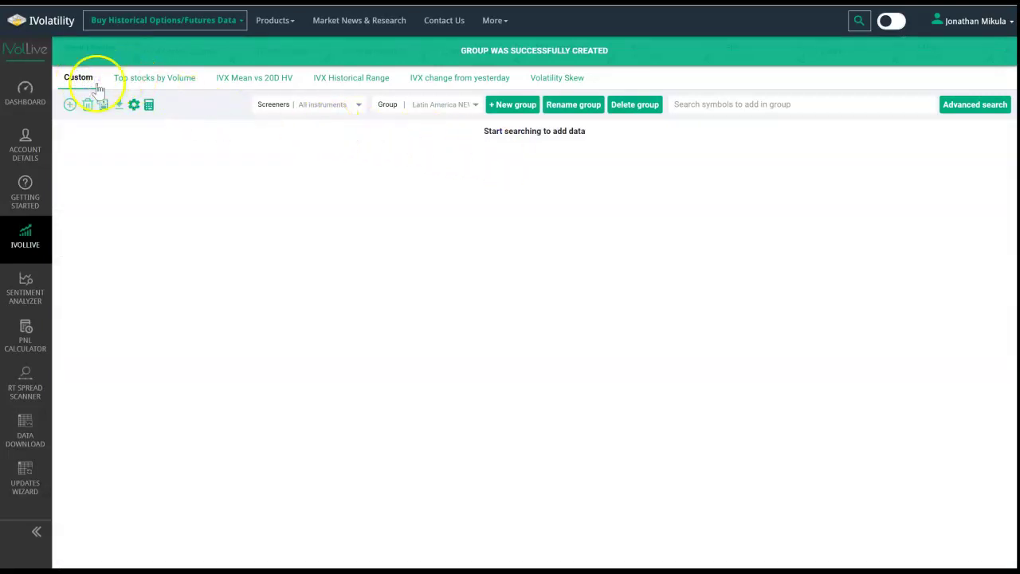
- Pick B3 stocks again from the Group list
click(451, 103)
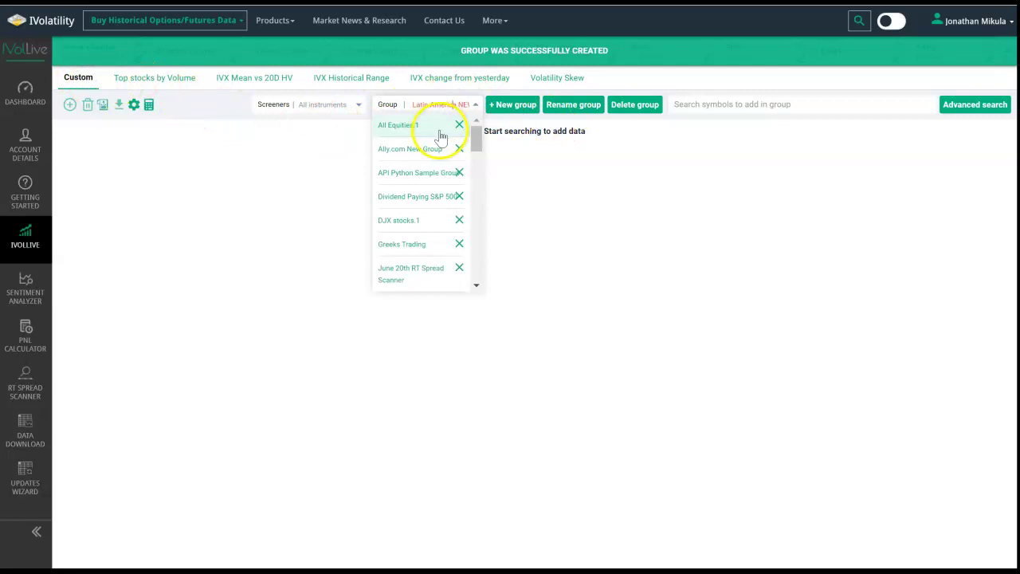
scroll(425, 223, down, 5)
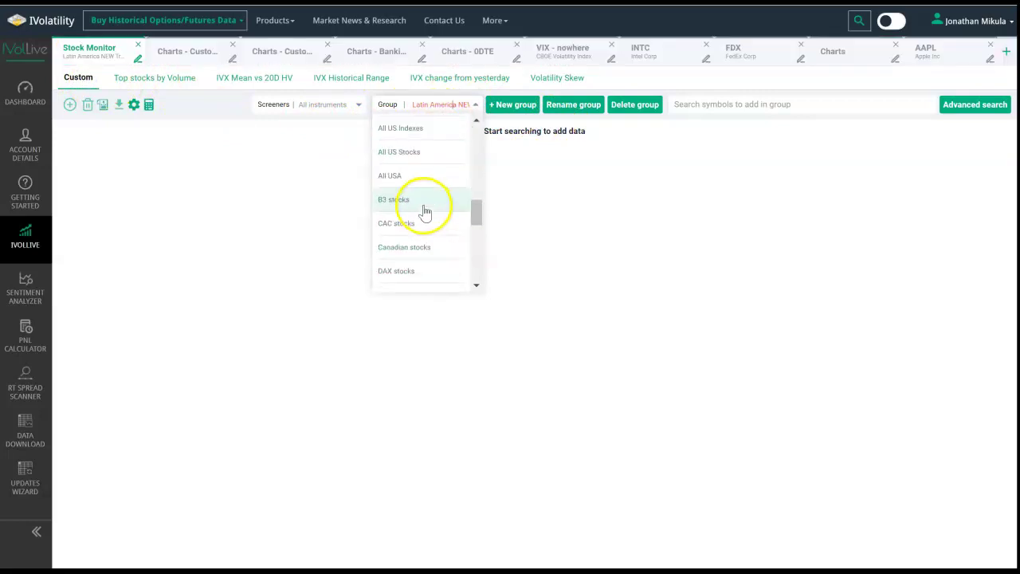
scroll(425, 211, down, 2)
scroll(423, 209, up, 2)
click(421, 207)
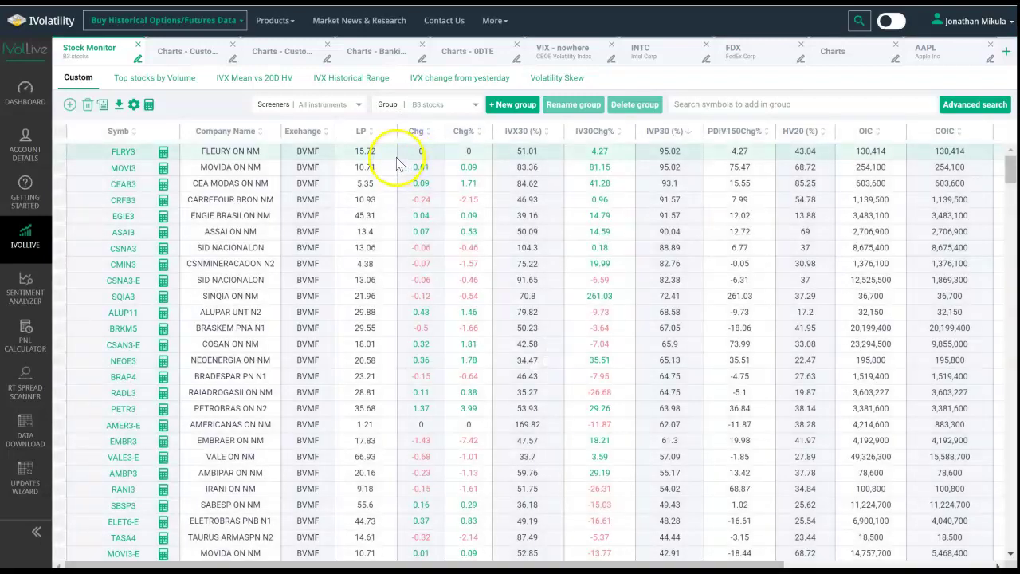
- Restore the highest-first IVP30 (%) sort and tick FLRY3, MOVI3 and CEAB3
click(650, 137)
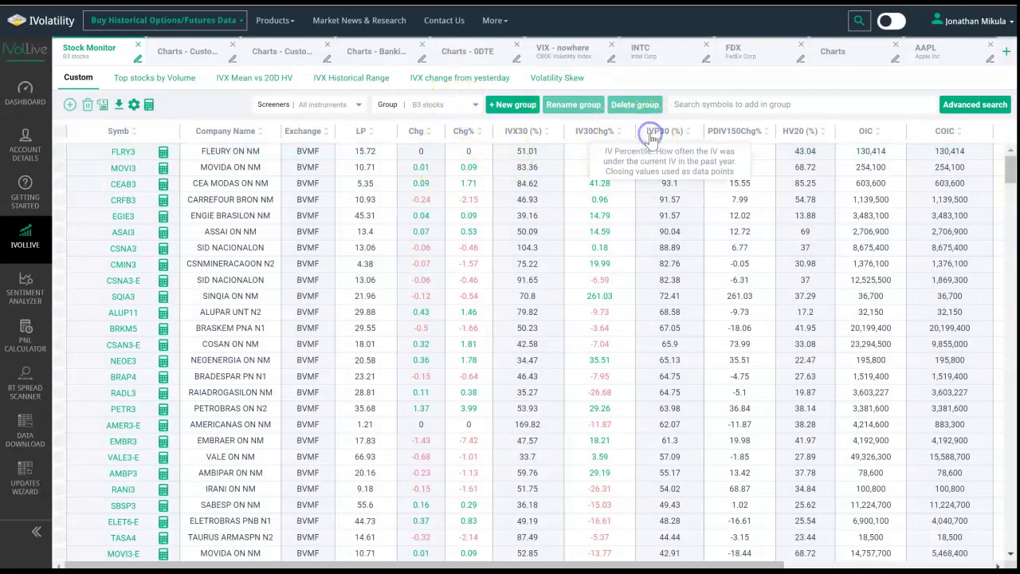
click(659, 133)
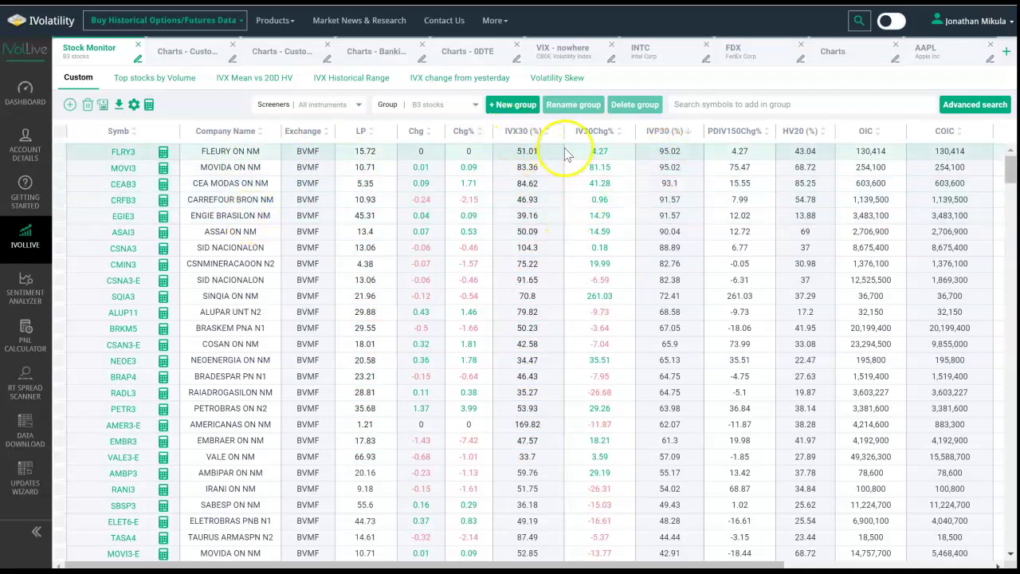
click(61, 153)
click(60, 169)
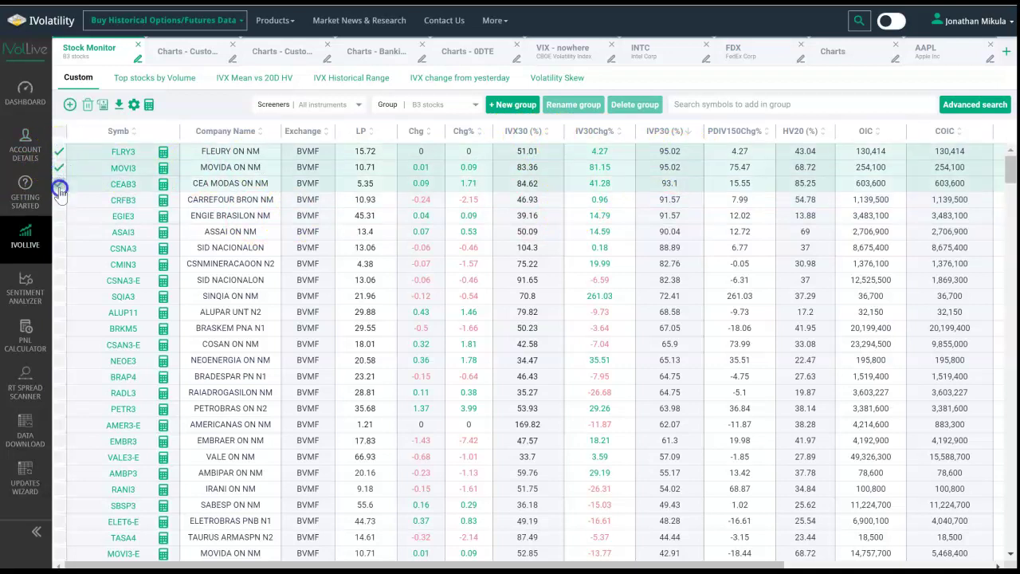
click(59, 184)
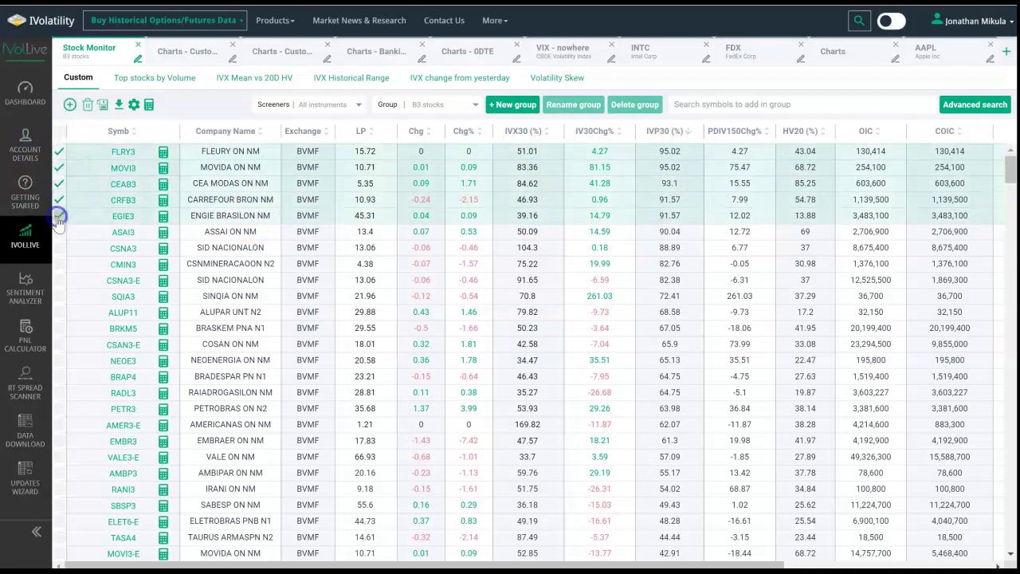
- Add the checked stocks to the Latin America NEW Trading Ideas 6.22.2023 group
click(70, 105)
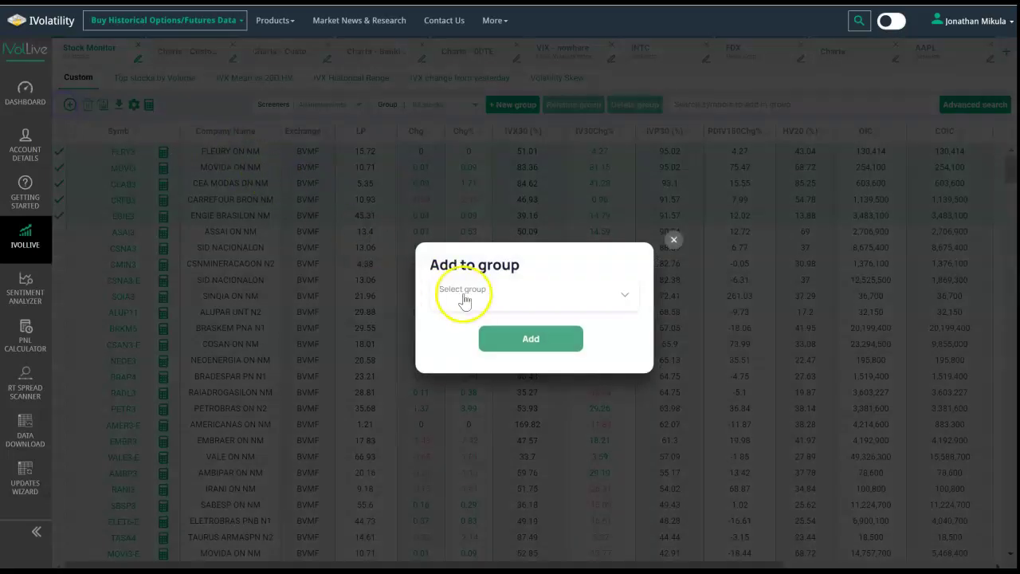
click(466, 297)
scroll(510, 398, down, 2)
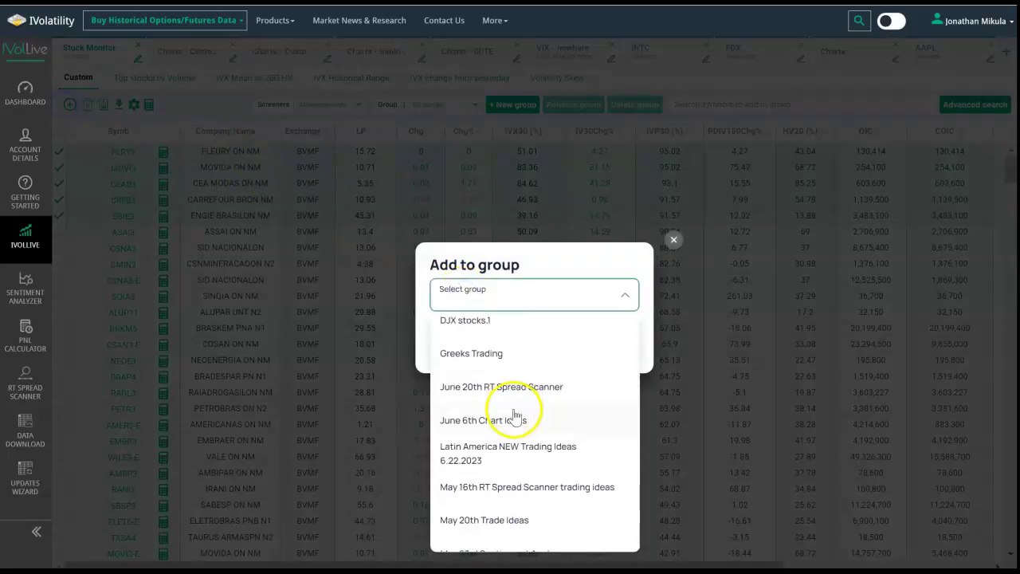
scroll(514, 416, down, 6)
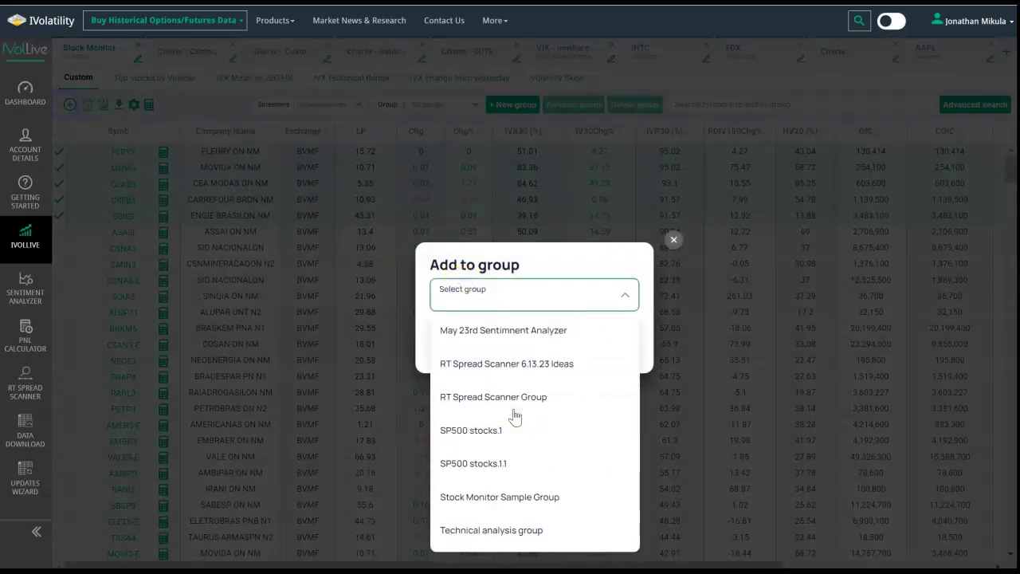
scroll(514, 416, up, 2)
click(513, 396)
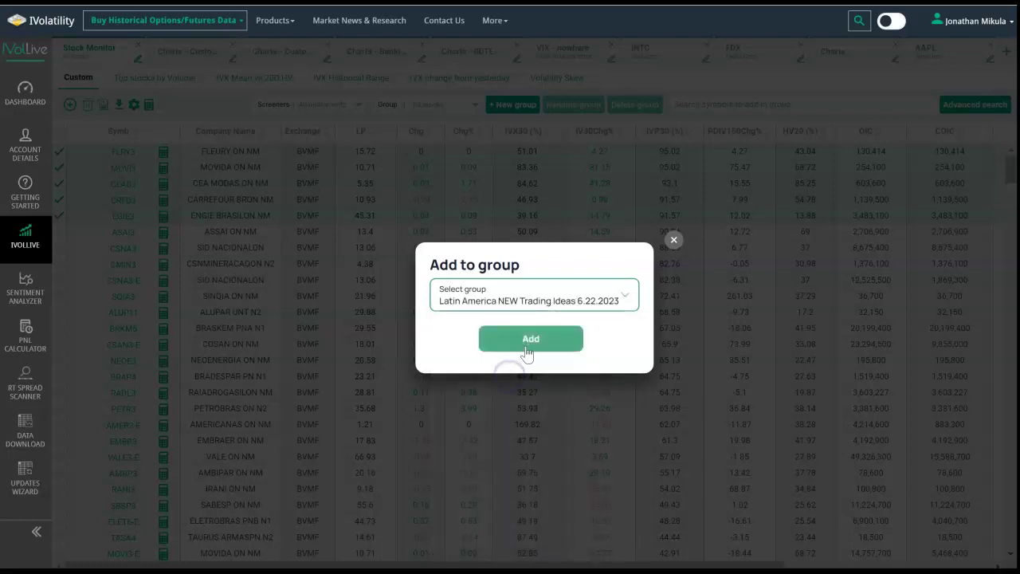
click(530, 341)
click(517, 335)
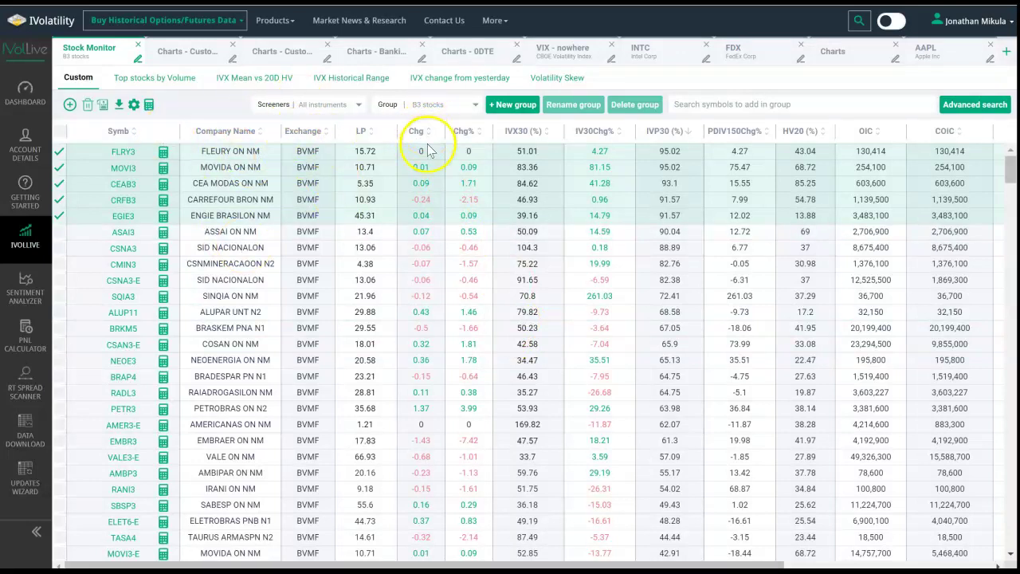
- Open the CSV symbol upload dialog and expand its Select Group list without choosing a group
click(103, 106)
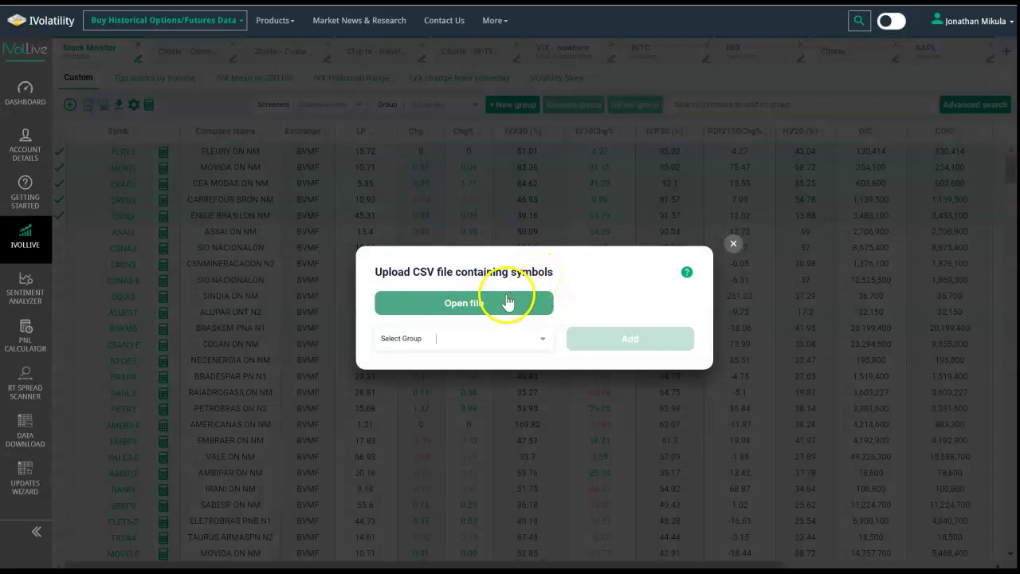
click(494, 340)
scroll(449, 394, down, 5)
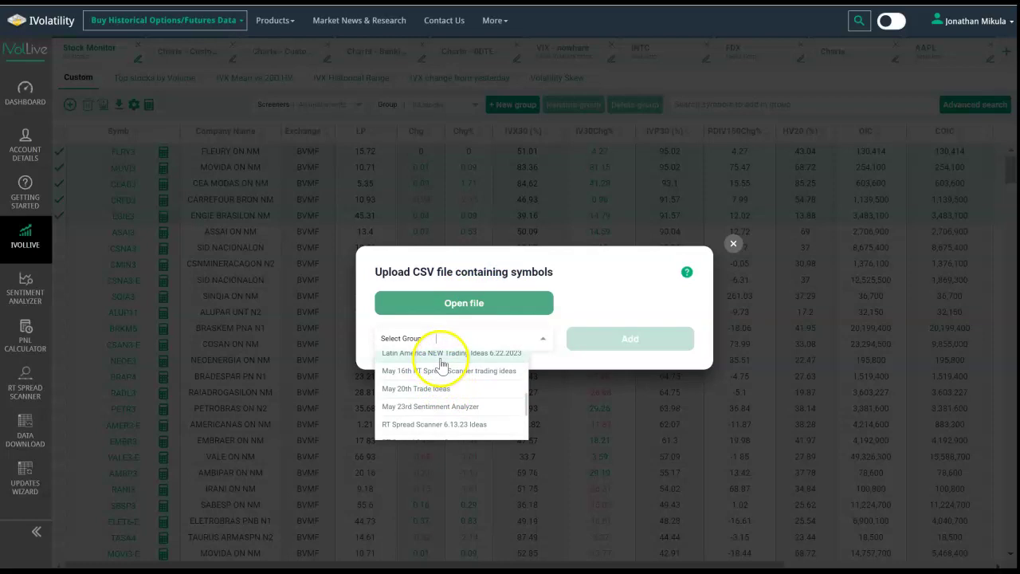
- Close the upload dialog and switch the Stock Monitor to the Latin America NEW Trading Ideas 6.22.2023 group
click(737, 251)
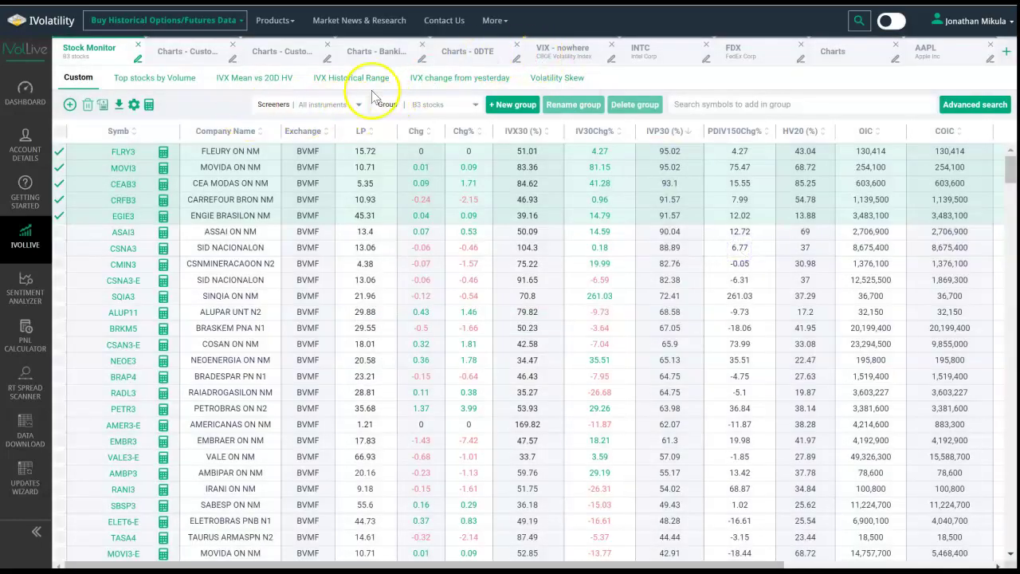
click(431, 110)
scroll(431, 176, down, 2)
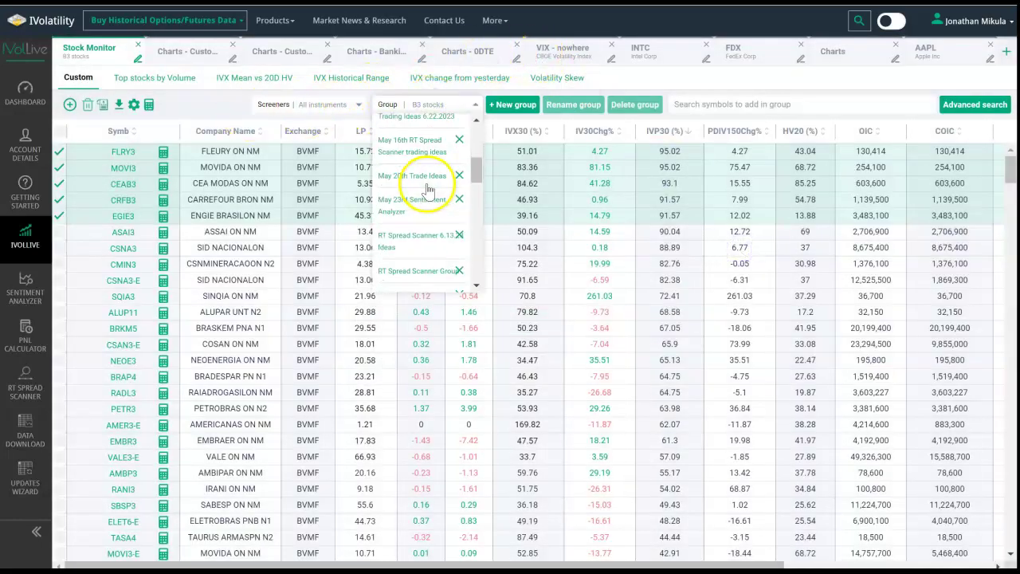
scroll(422, 186, up, 3)
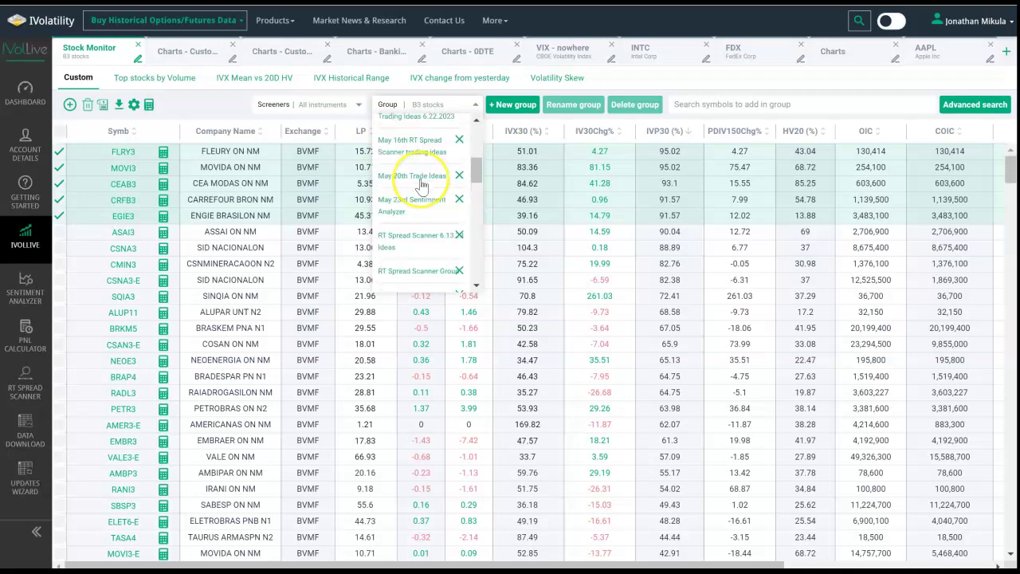
scroll(418, 203, down, 3)
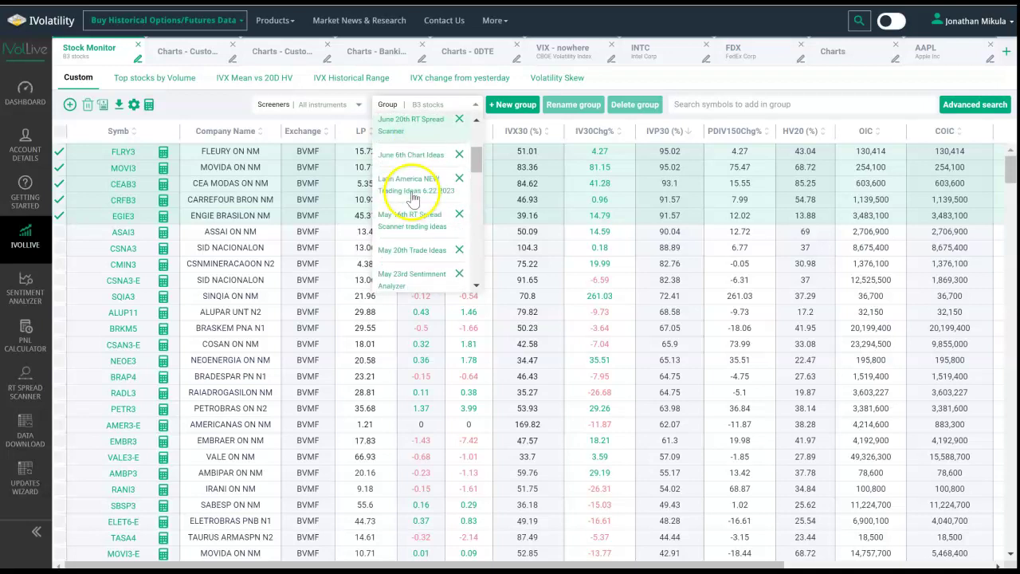
click(412, 185)
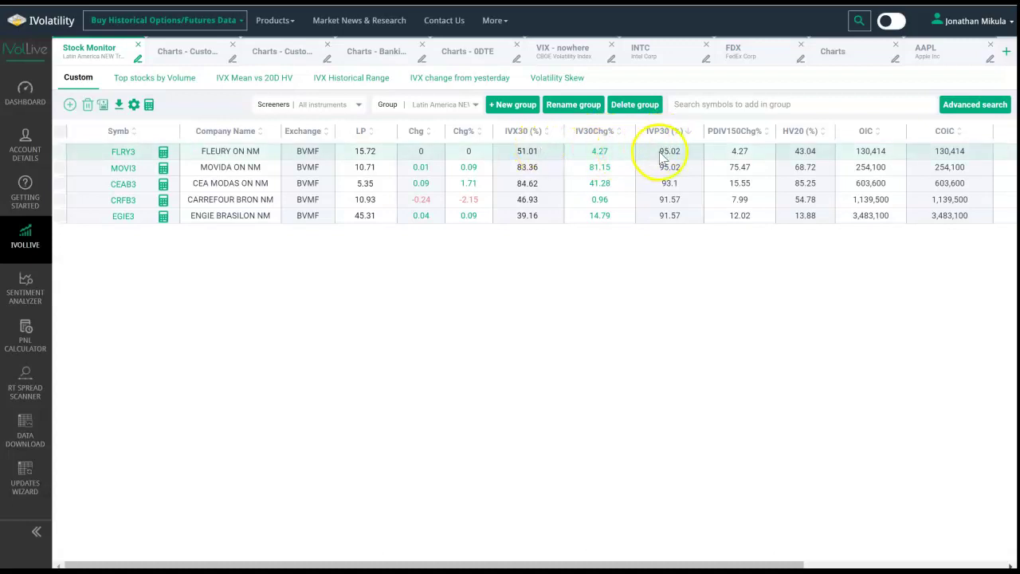
- Open the FLRY3 quote page, then go back to the Stock Monitor's Latin America list
click(123, 152)
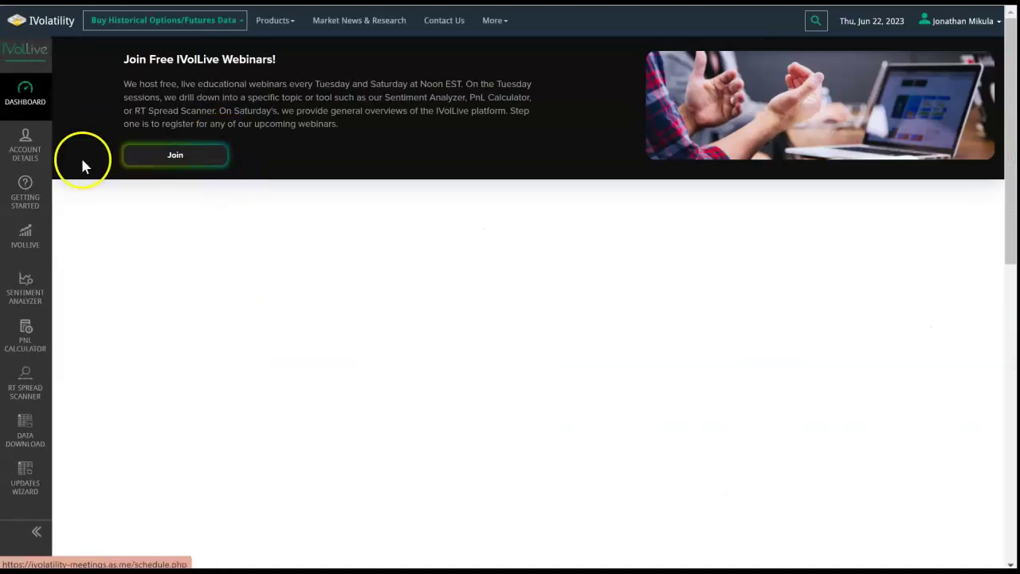
click(28, 241)
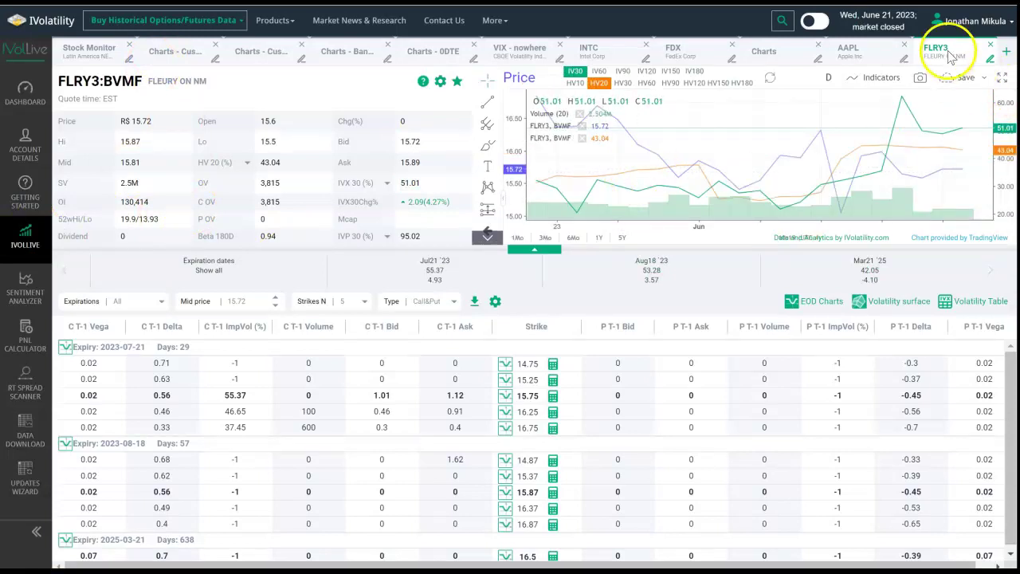
click(70, 54)
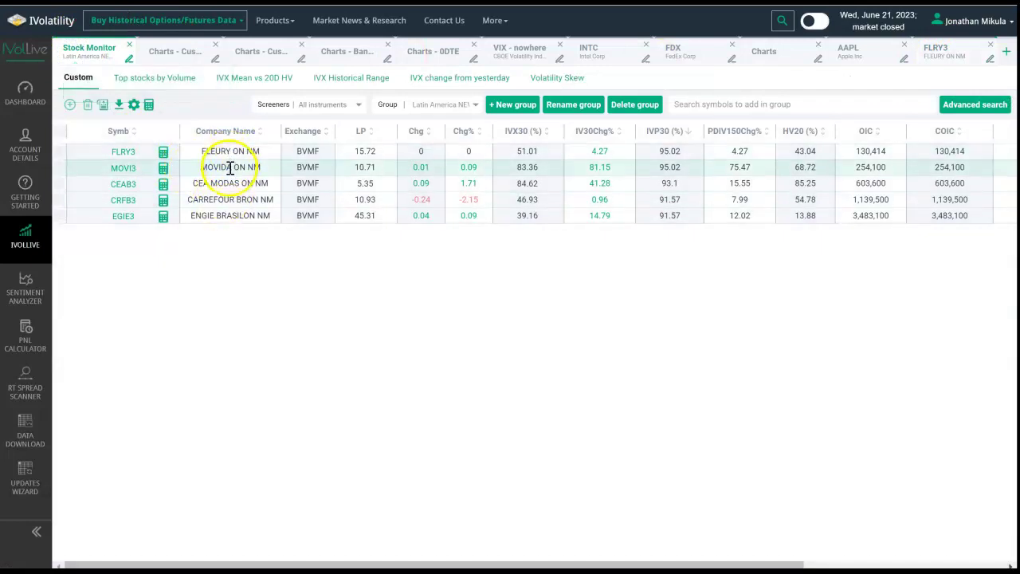
- Open the CRFB3 quote page from the Stock Monitor and expand its price/volatility chart to full screen
click(938, 67)
click(239, 19)
click(72, 52)
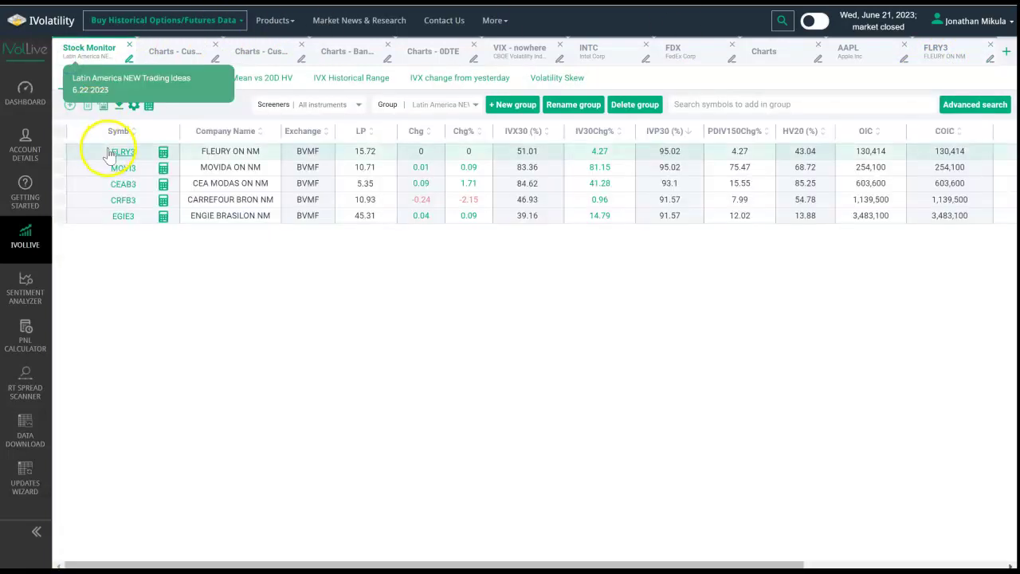
click(123, 200)
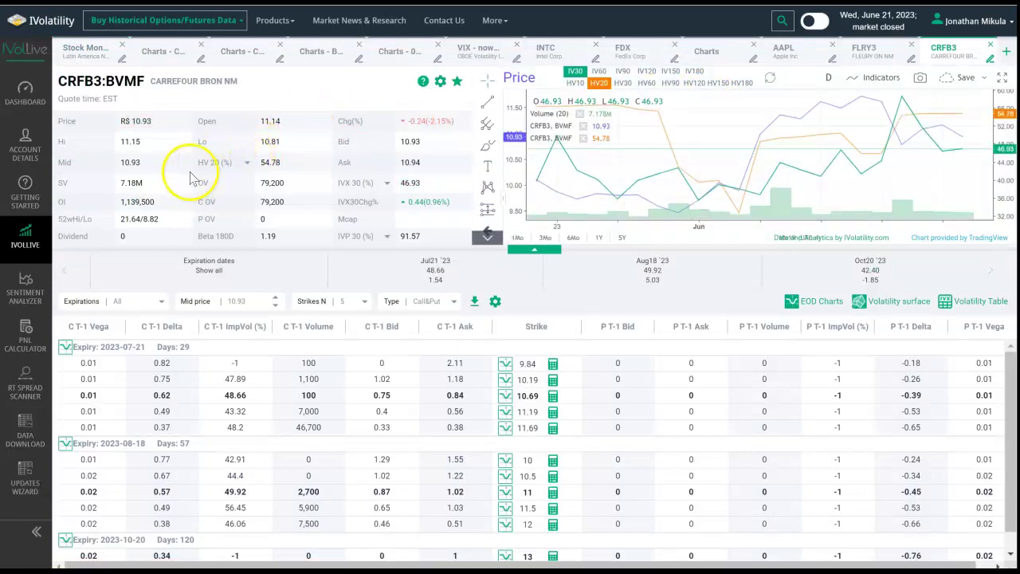
click(1005, 79)
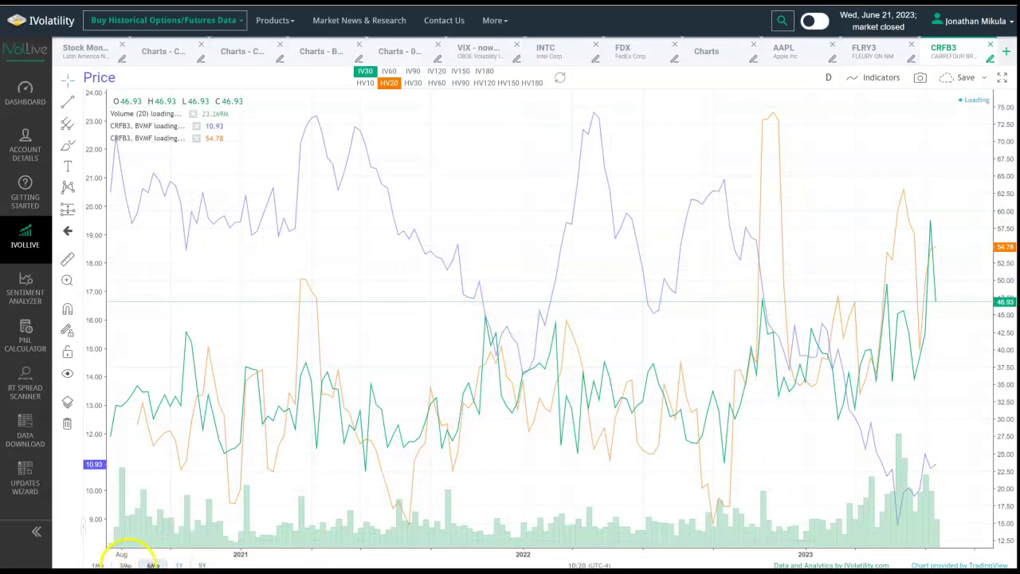
- Narrow the CRFB3 chart to a one-month range and exit full screen
click(125, 564)
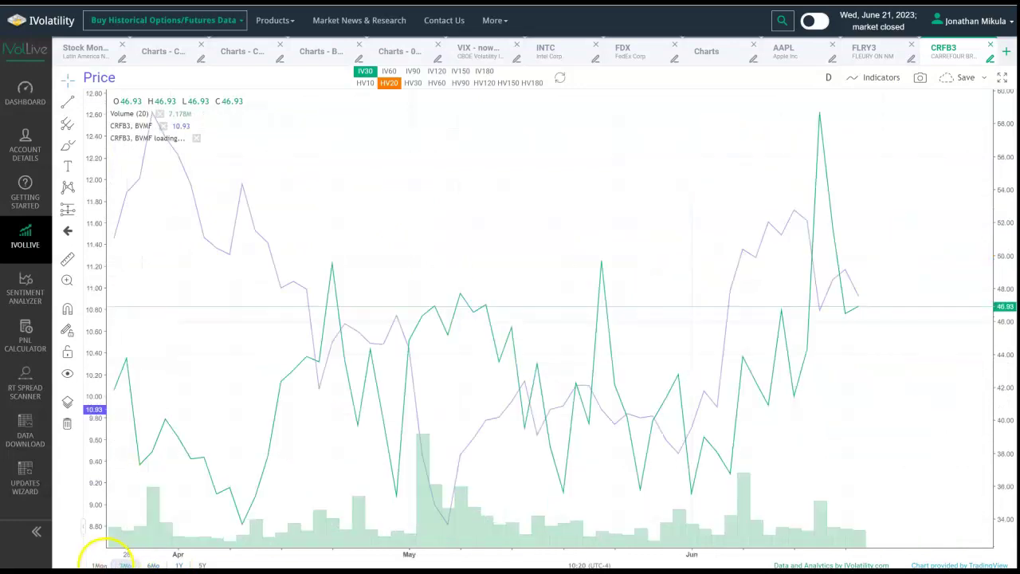
click(99, 565)
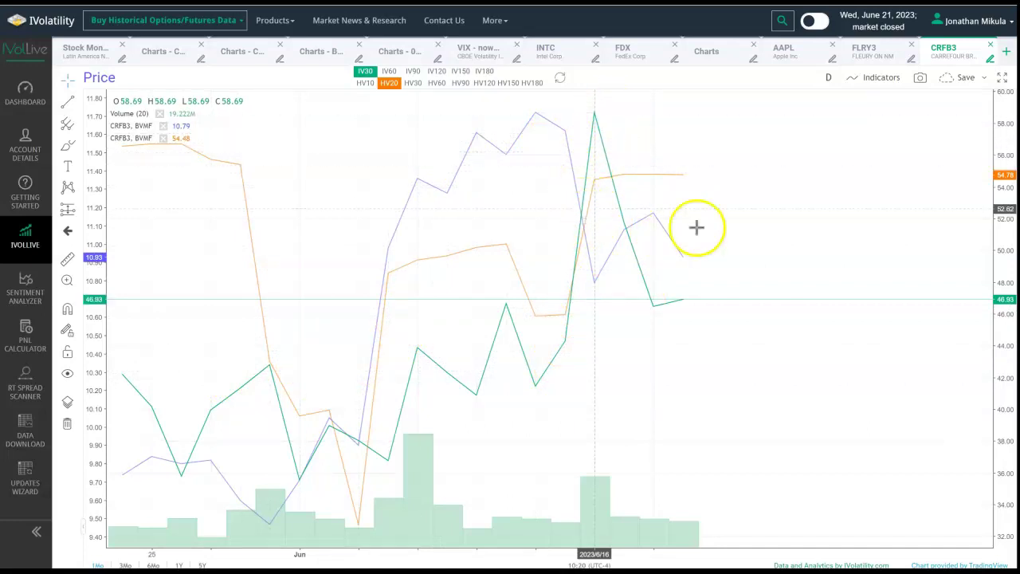
click(1003, 86)
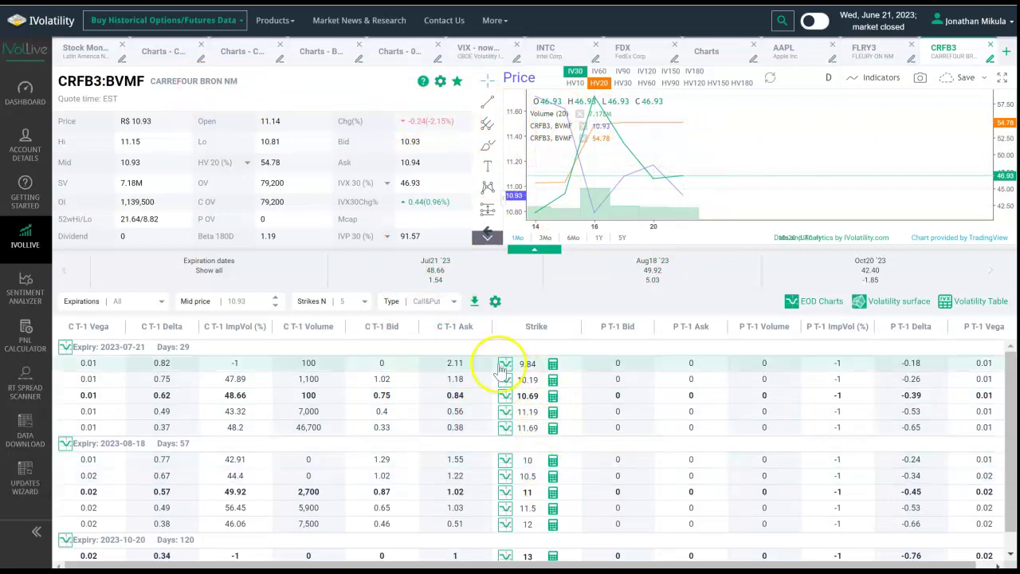
- Check the 10.69 strike's options calculators and time-skew chart, then return to the Stock Monitor
click(552, 395)
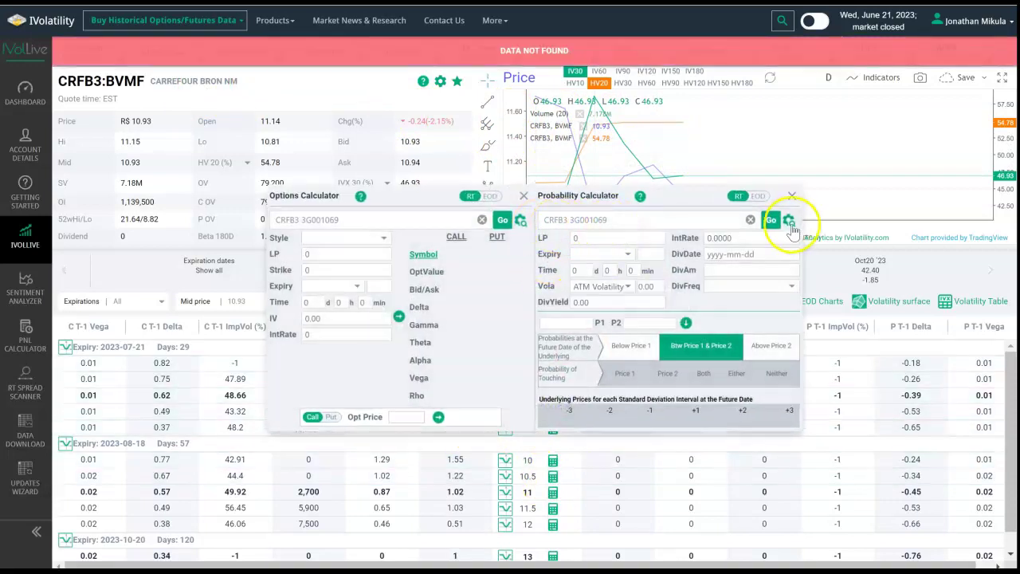
click(792, 197)
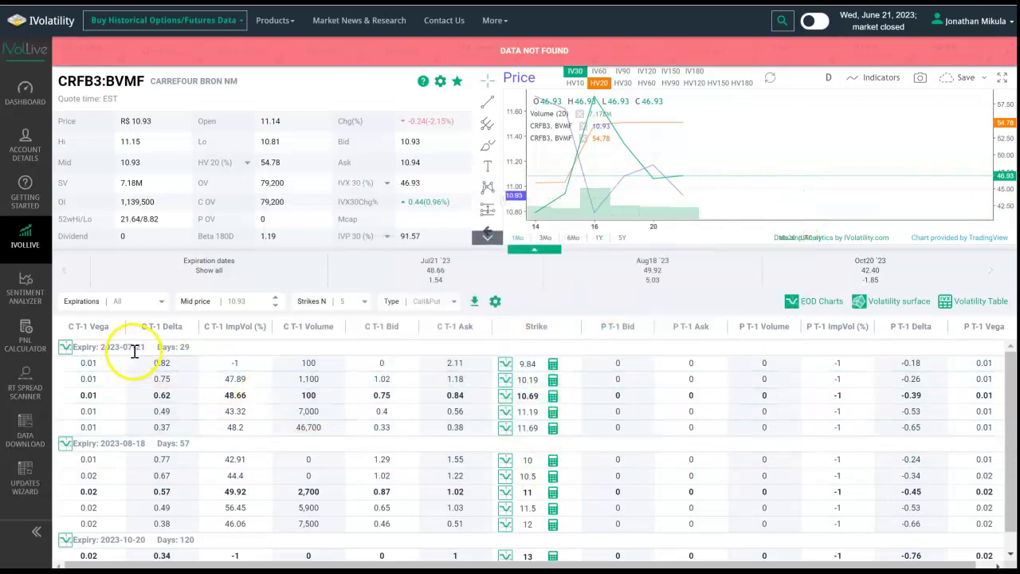
click(506, 395)
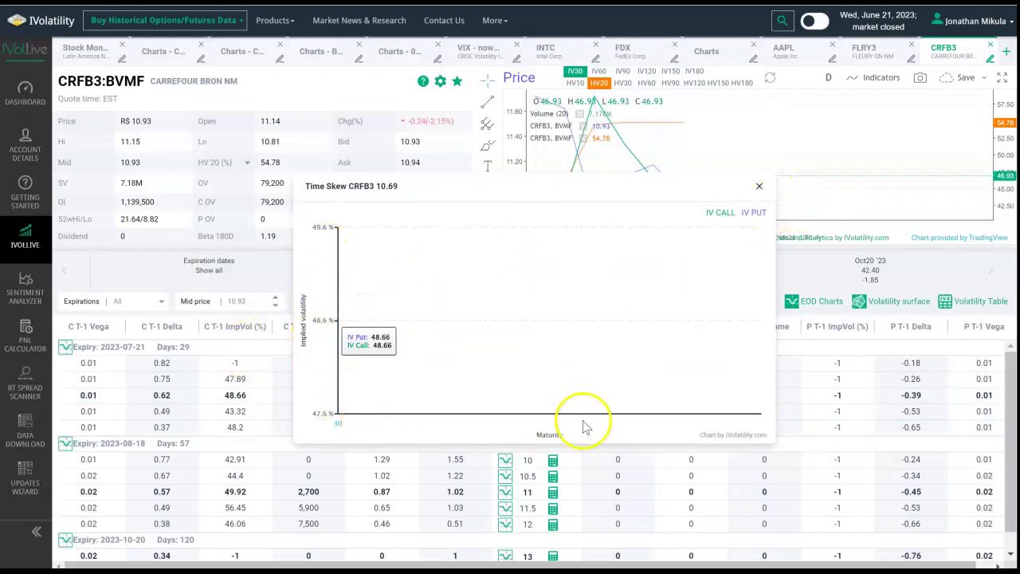
click(759, 187)
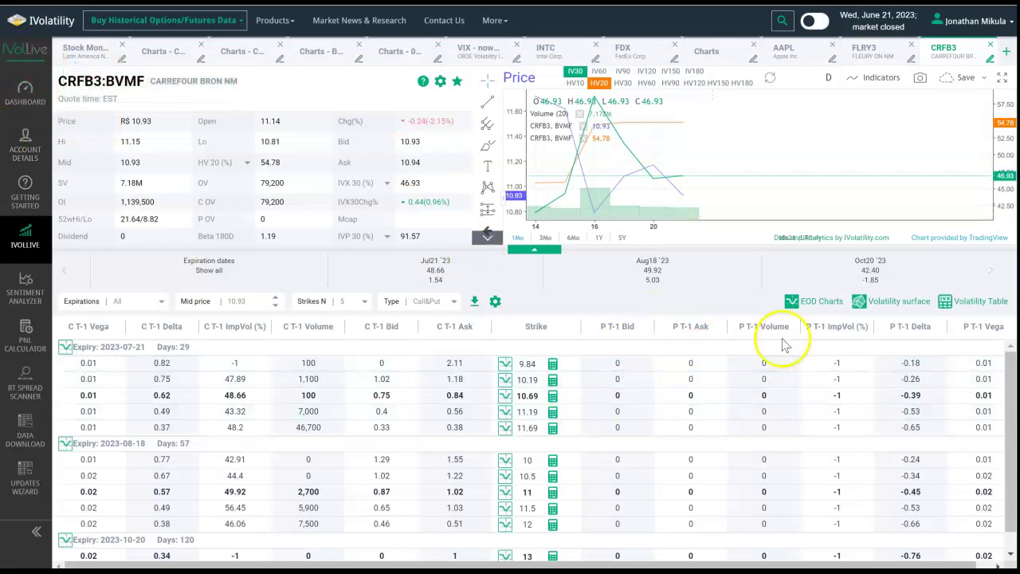
click(98, 61)
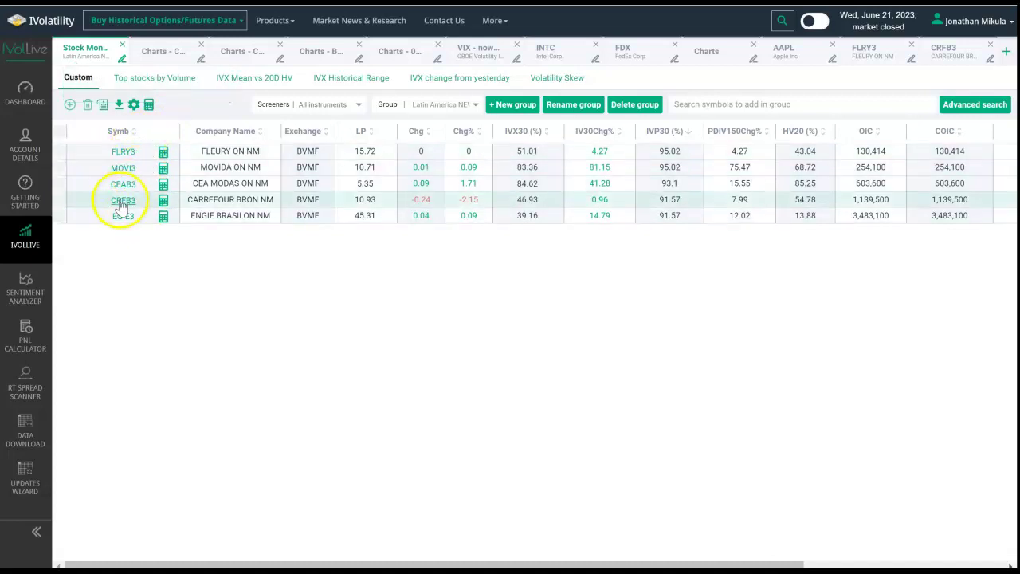
- Select the FLRY3 row and delete it from the Latin America trading-ideas group
click(62, 157)
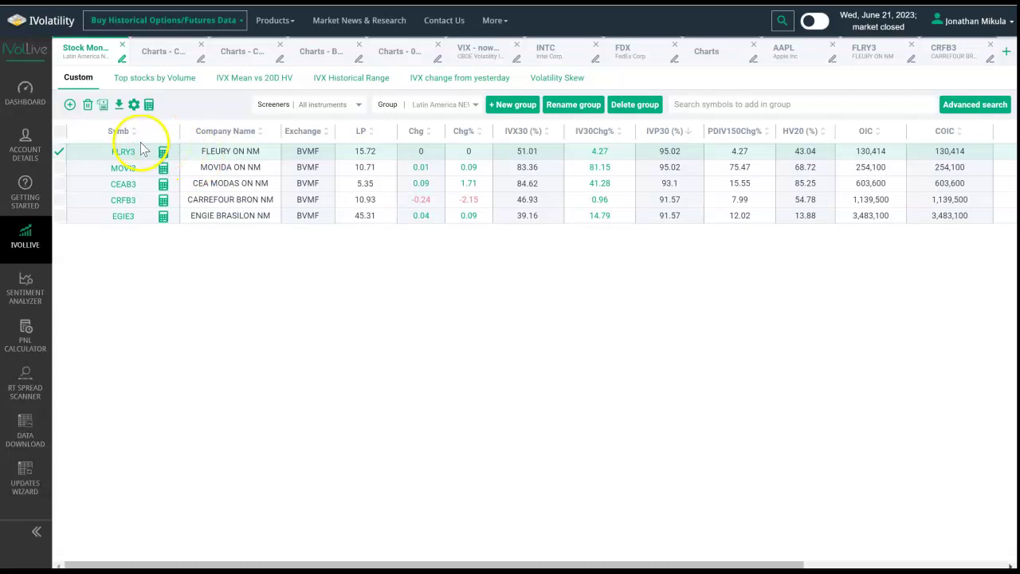
click(89, 105)
click(243, 202)
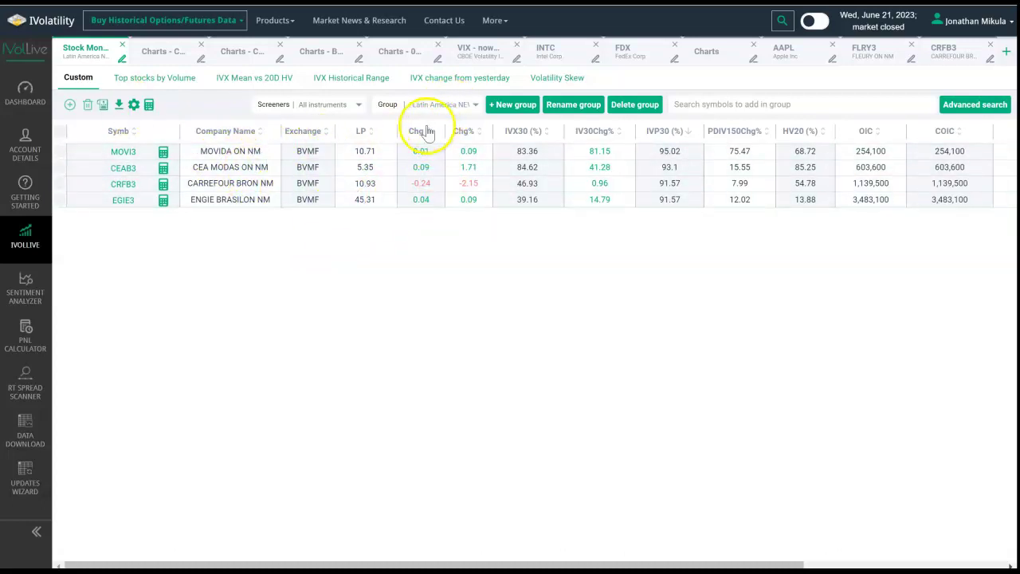
- Open the CEAB3 quote page from the Stock Monitor table
click(124, 167)
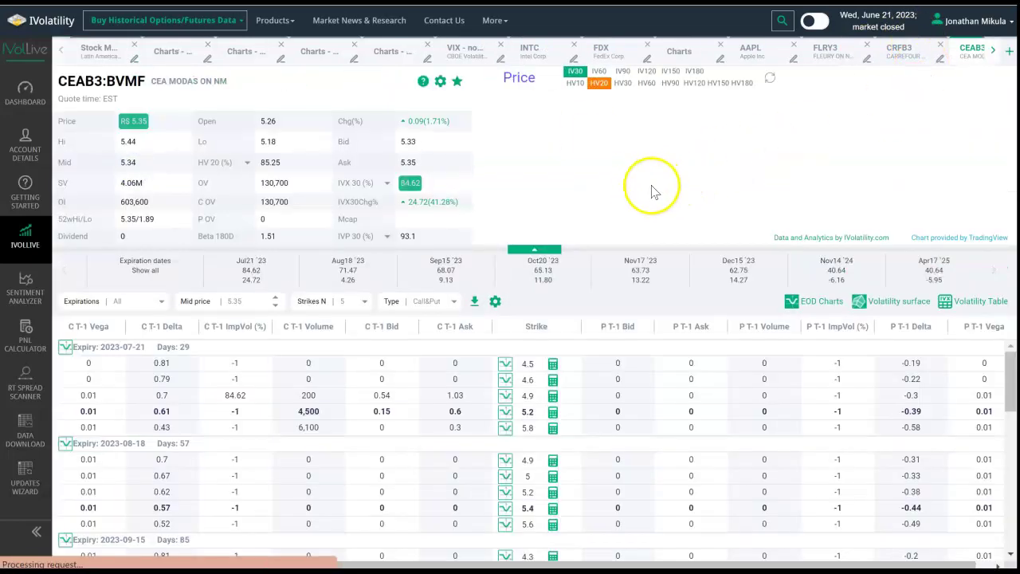